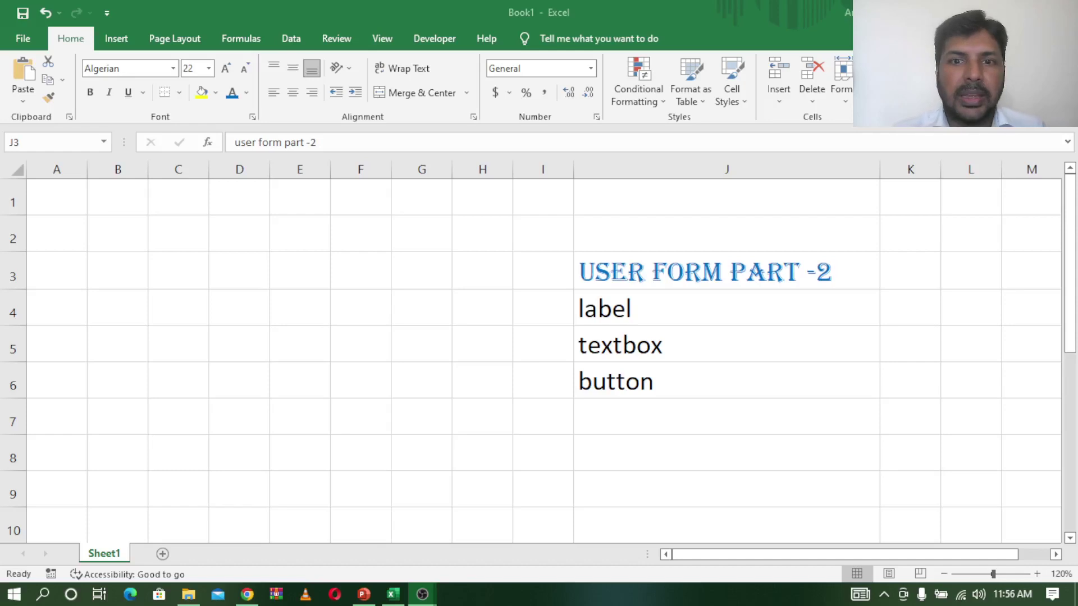
# Step: Select the USER FORM PART -2 heading cell, check the channel's playlists, and return to Excel
pyautogui.click(599, 262)
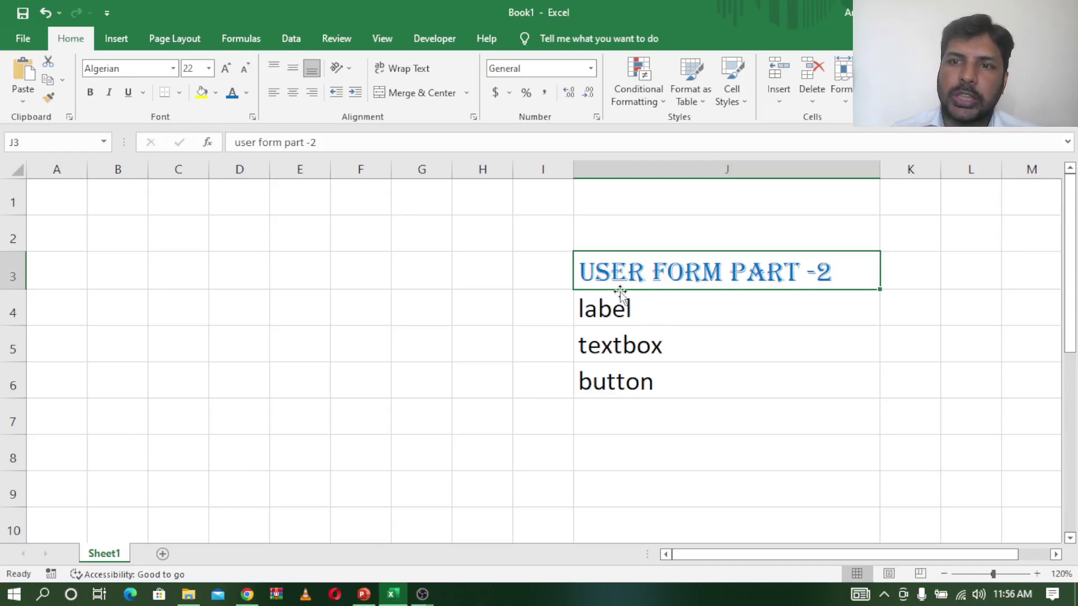
pyautogui.click(247, 594)
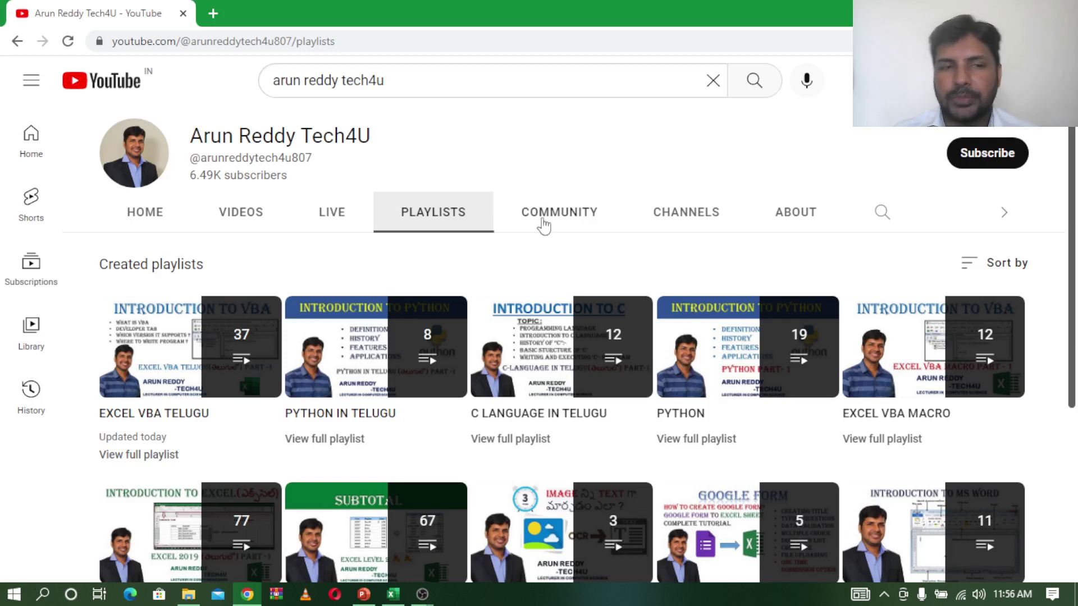
pyautogui.moveTo(190, 345)
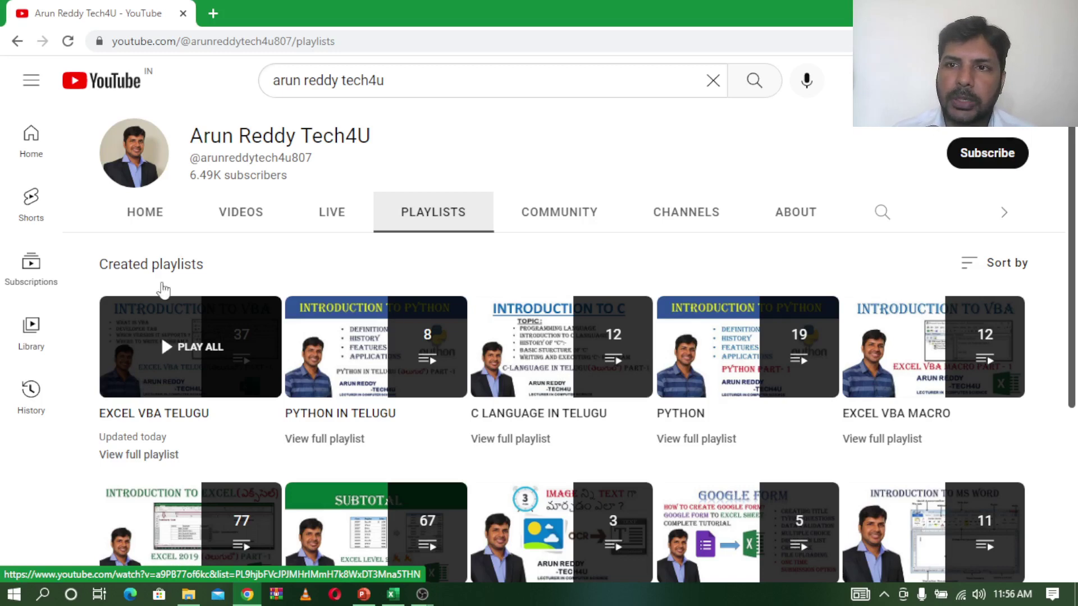
pyautogui.hotkey('alt', 'Tab')
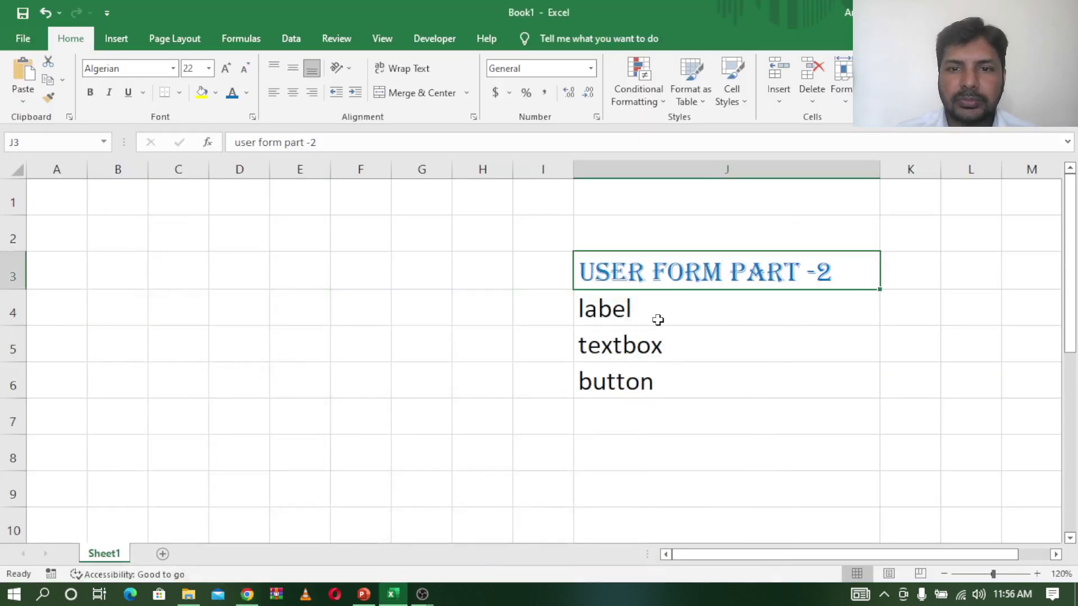
# Step: Review the label, textbox and button entries in J4–J6, then launch Visual Basic from Developer
pyautogui.click(658, 317)
pyautogui.click(667, 274)
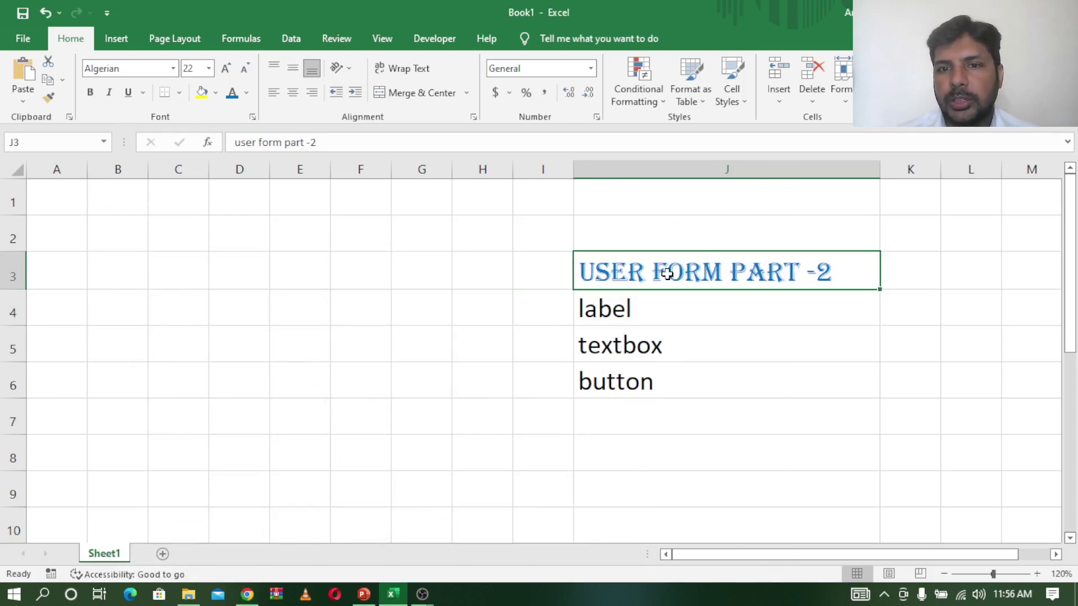
pyautogui.click(638, 310)
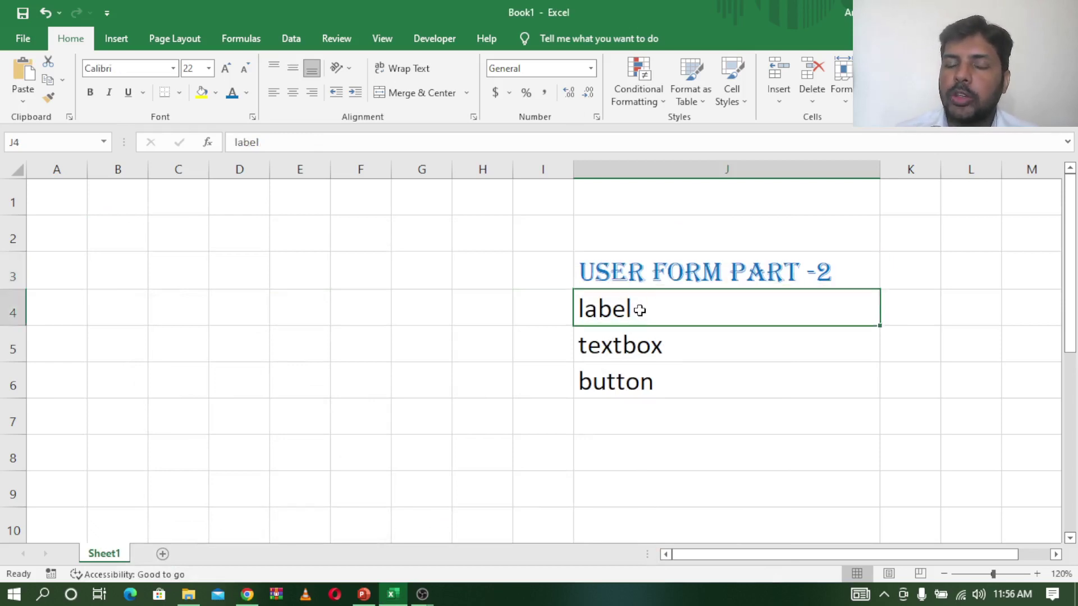
pyautogui.click(644, 339)
pyautogui.click(644, 382)
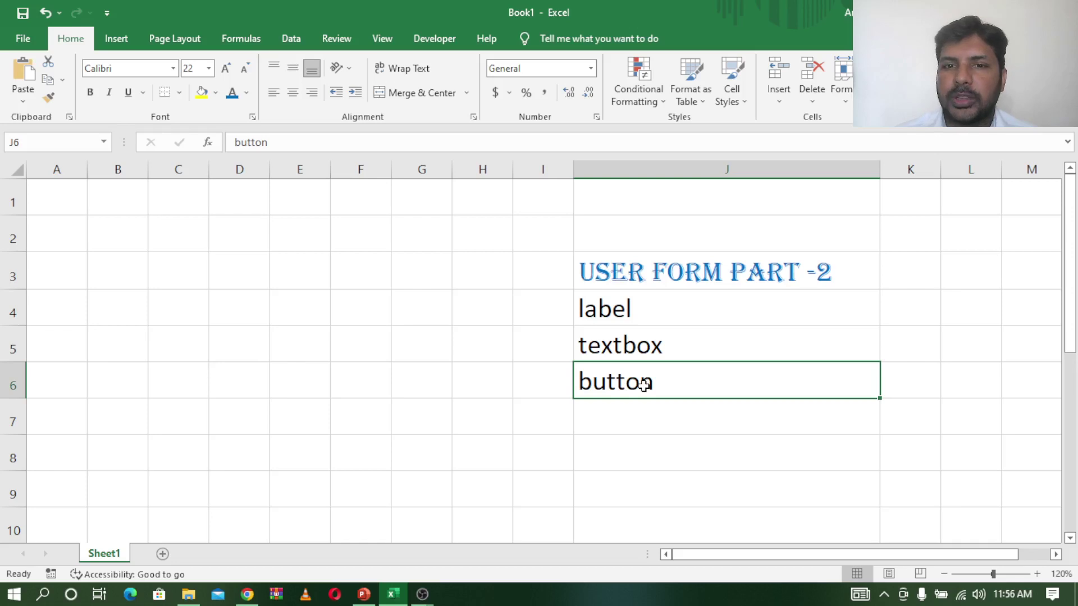
pyautogui.click(668, 309)
pyautogui.click(663, 344)
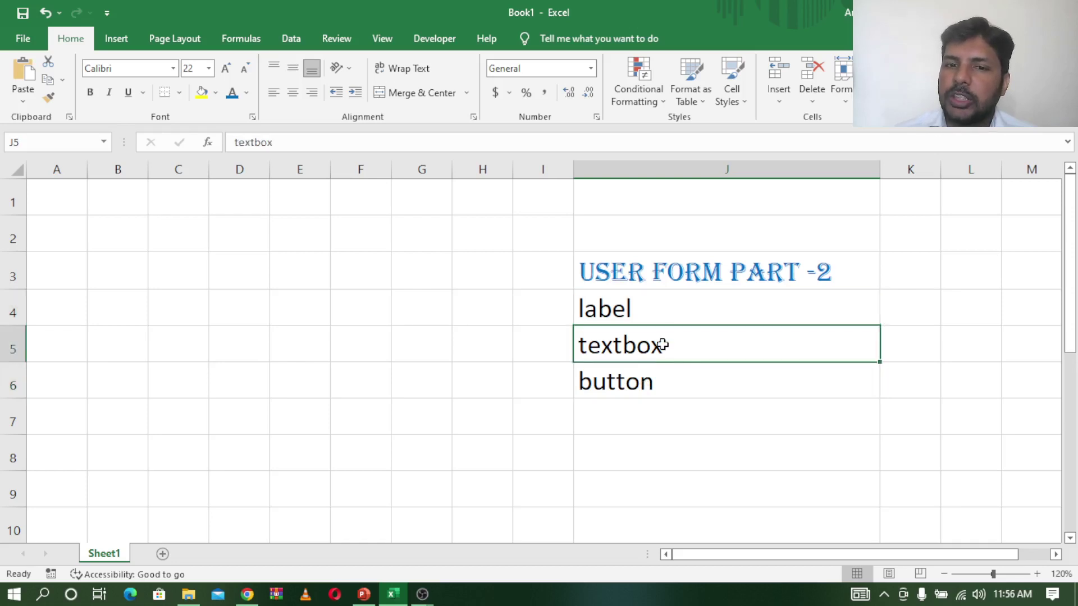
pyautogui.click(650, 383)
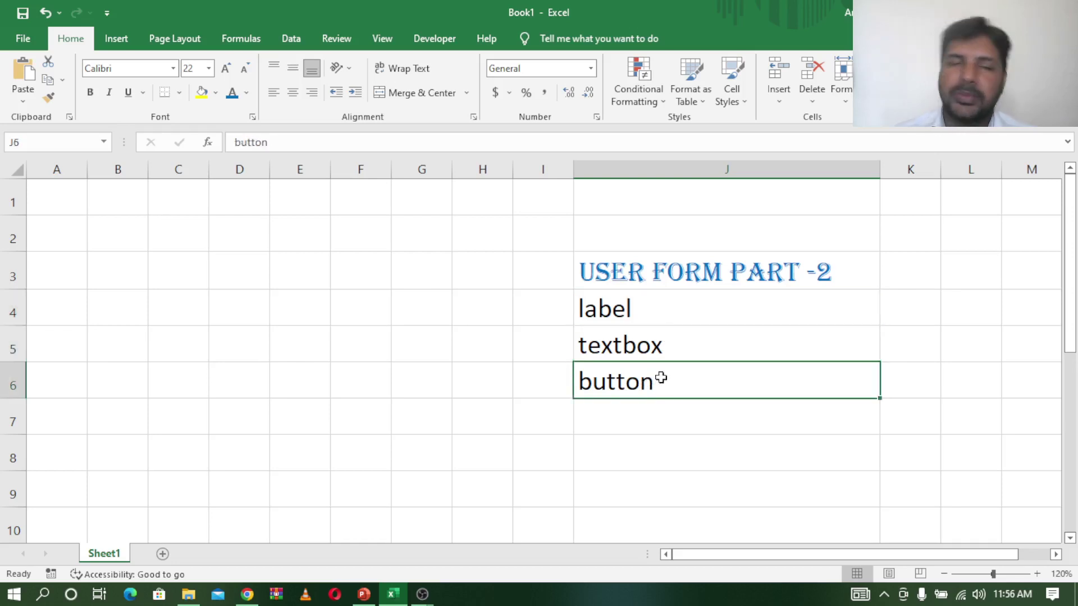
pyautogui.click(441, 39)
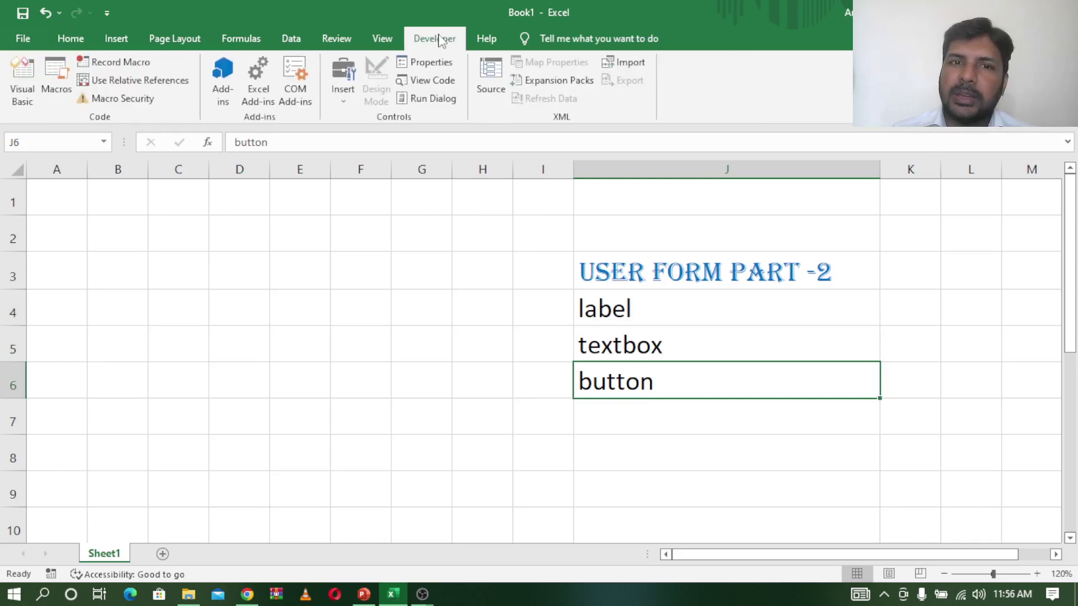
pyautogui.click(21, 83)
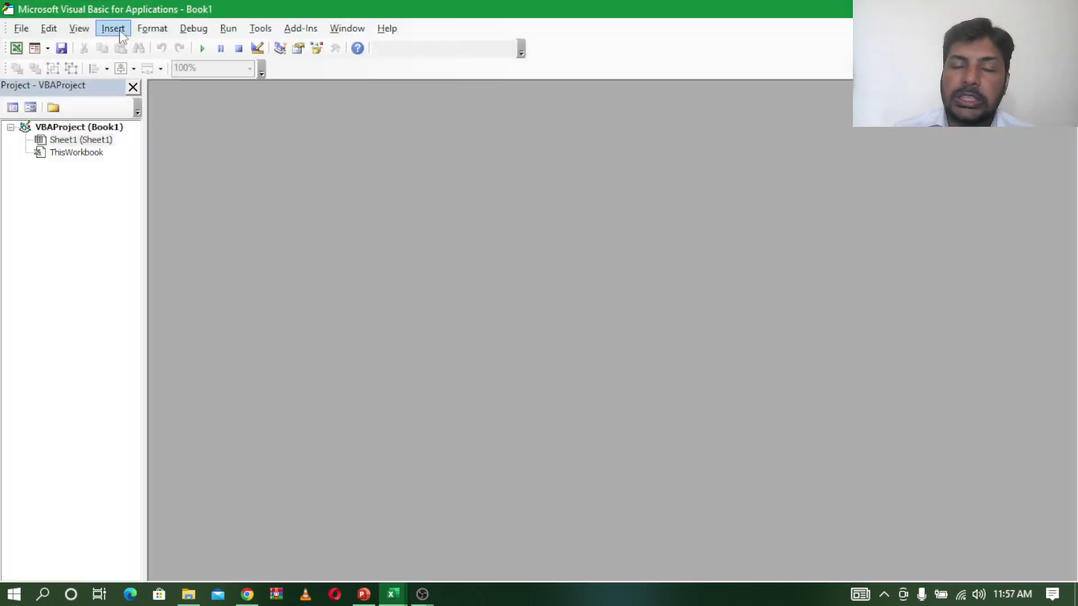
# Step: Insert a new UserForm1 and drag the controls Toolbox to the right of the form
pyautogui.click(121, 35)
pyautogui.click(121, 60)
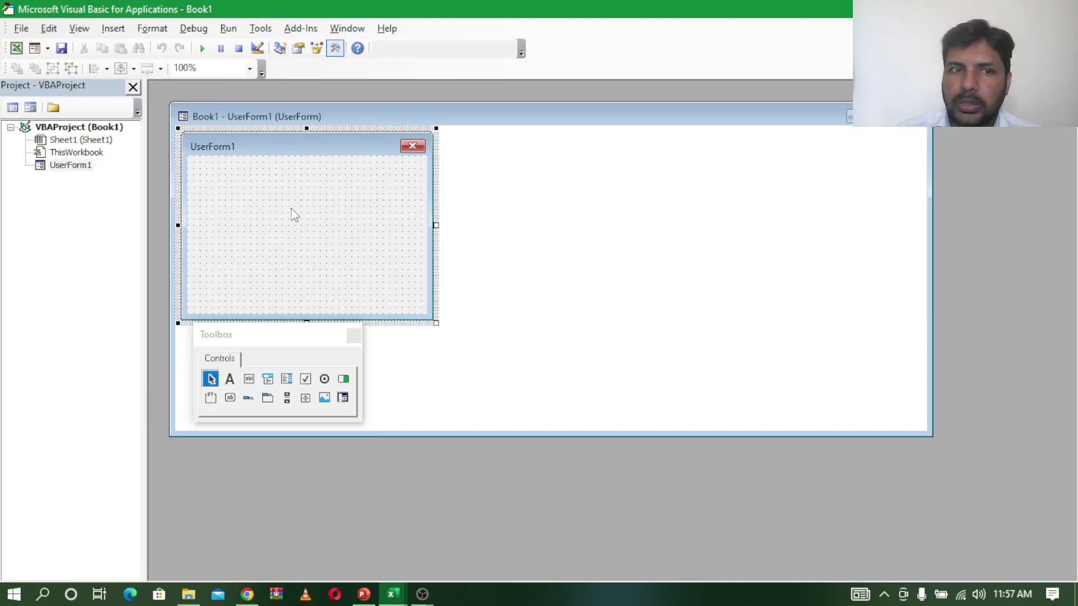
pyautogui.moveTo(271, 336); pyautogui.dragTo(581, 252)
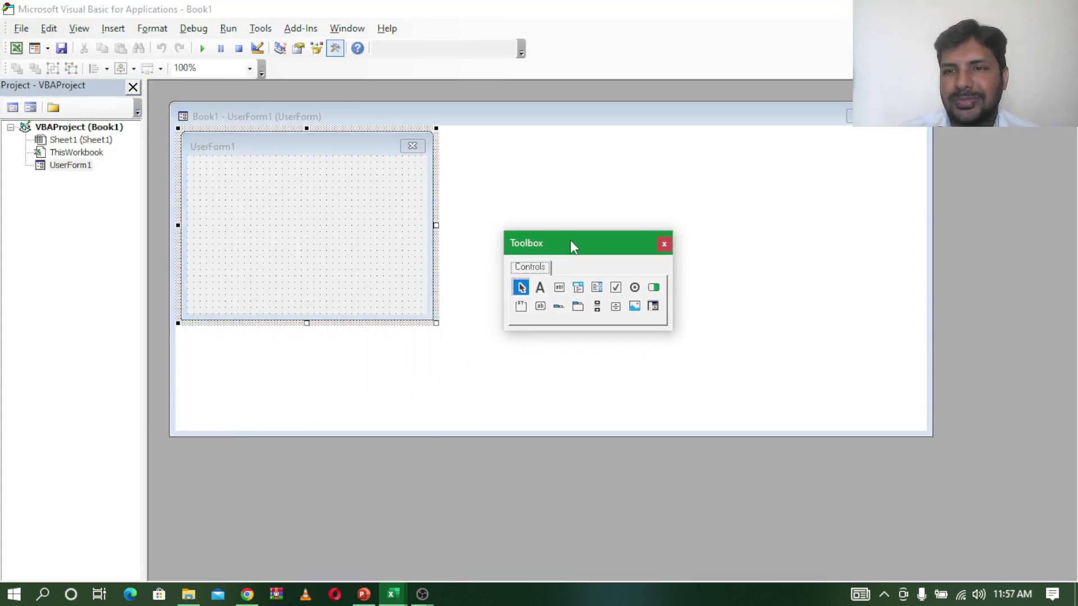
pyautogui.click(300, 249)
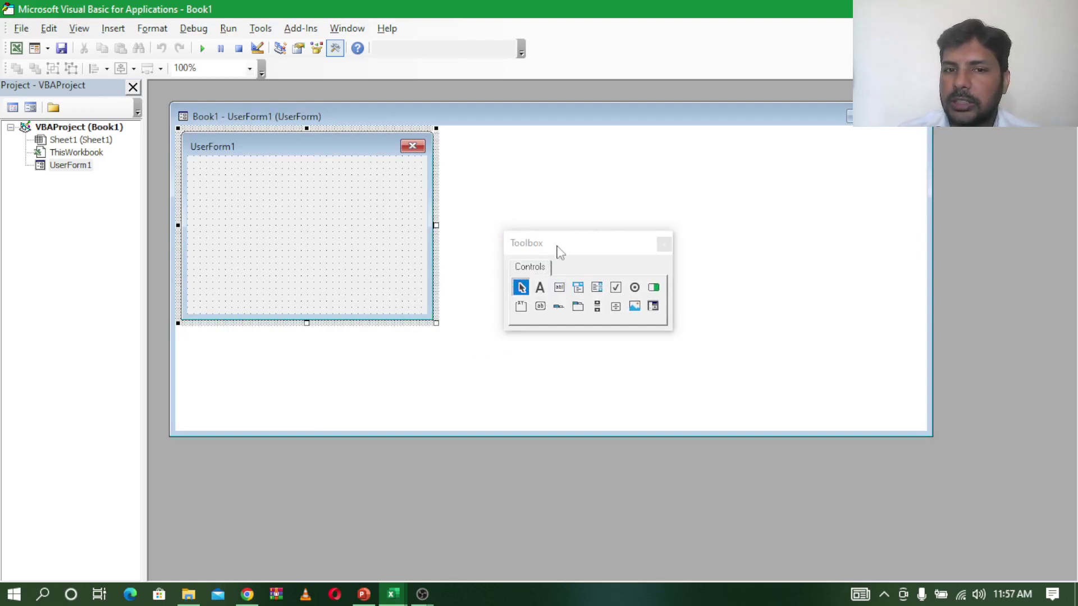
pyautogui.click(560, 245)
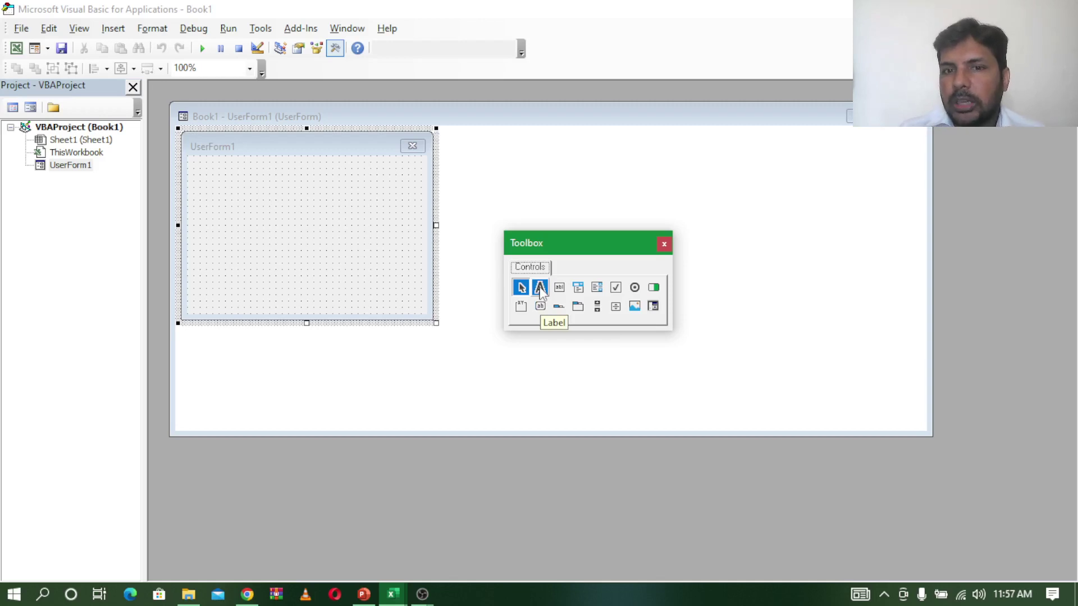
pyautogui.click(270, 233)
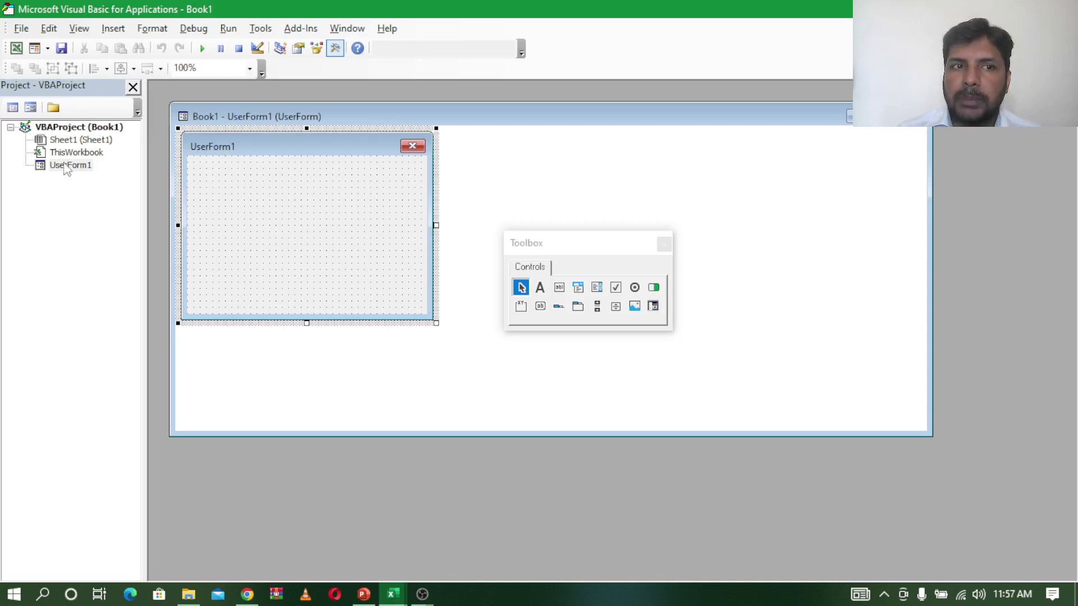
# Step: Show the Properties window and set UserForm1's Caption to 'voter form'
pyautogui.click(79, 29)
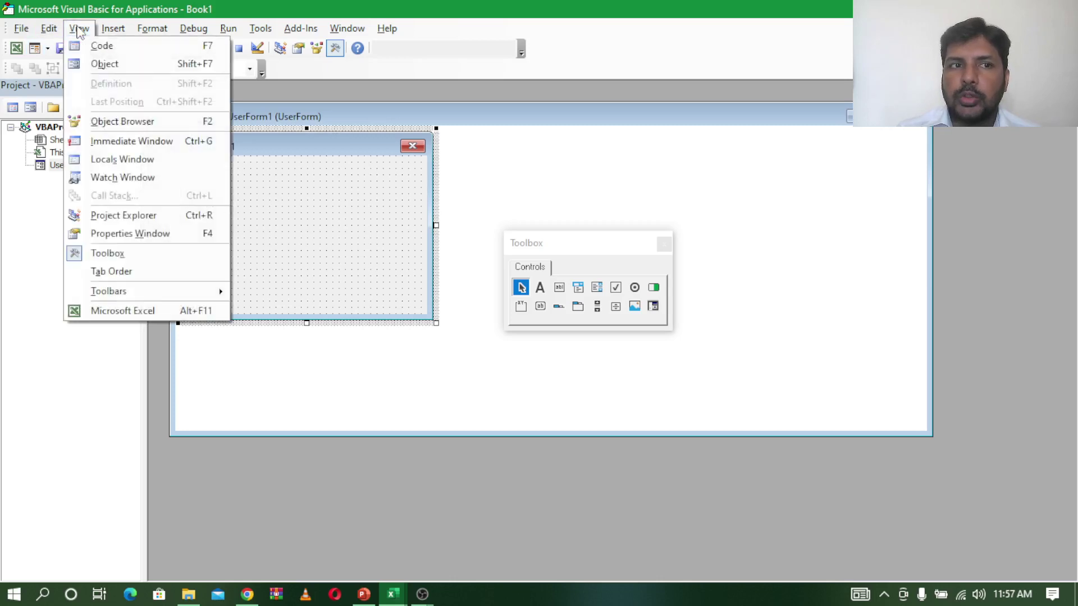
pyautogui.click(112, 233)
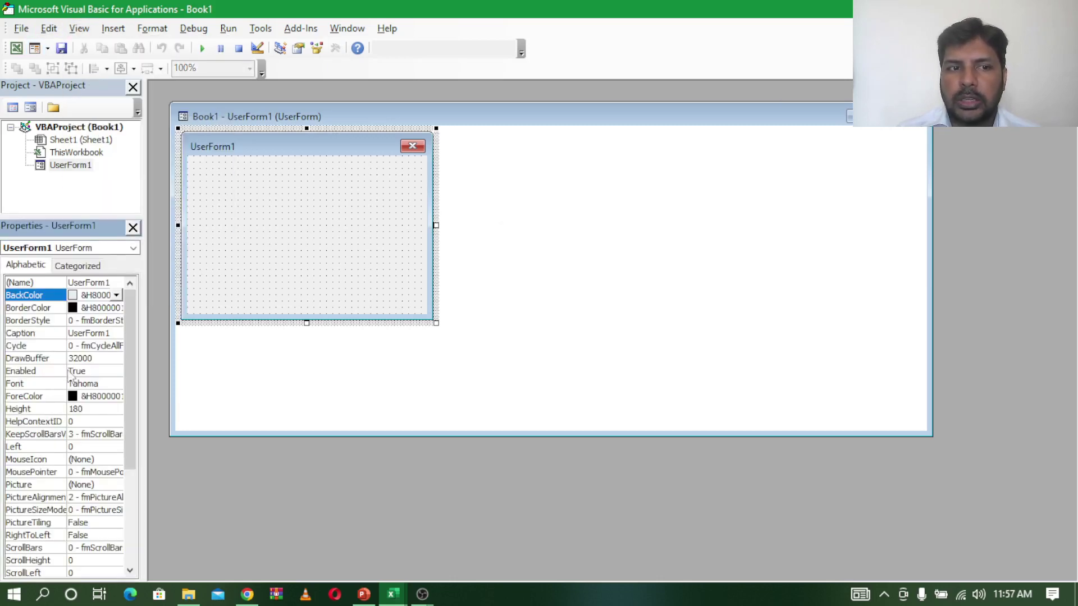
pyautogui.click(113, 334)
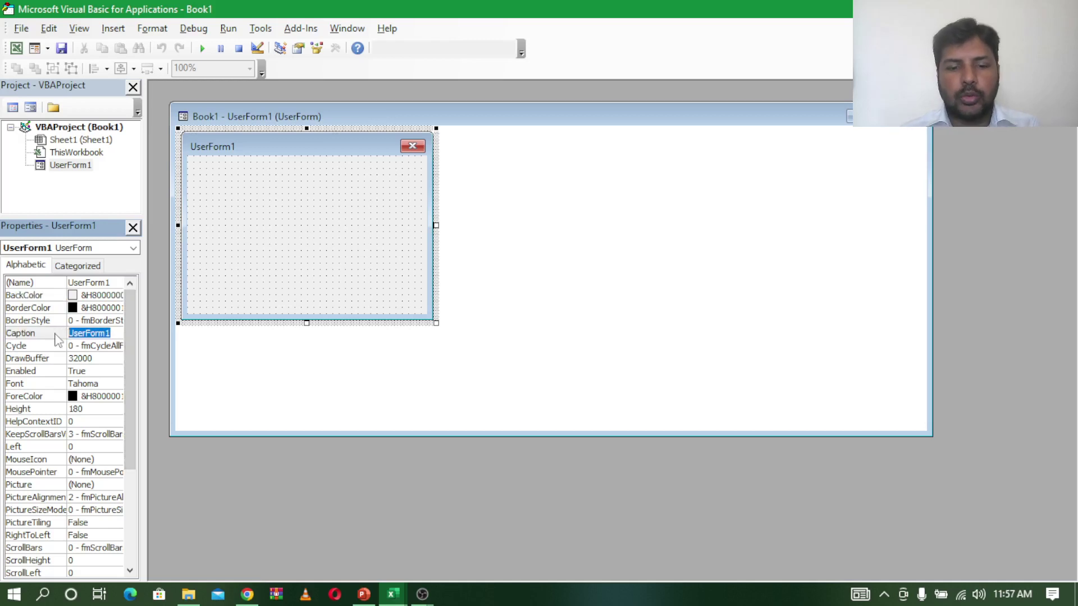
pyautogui.write('voter f')
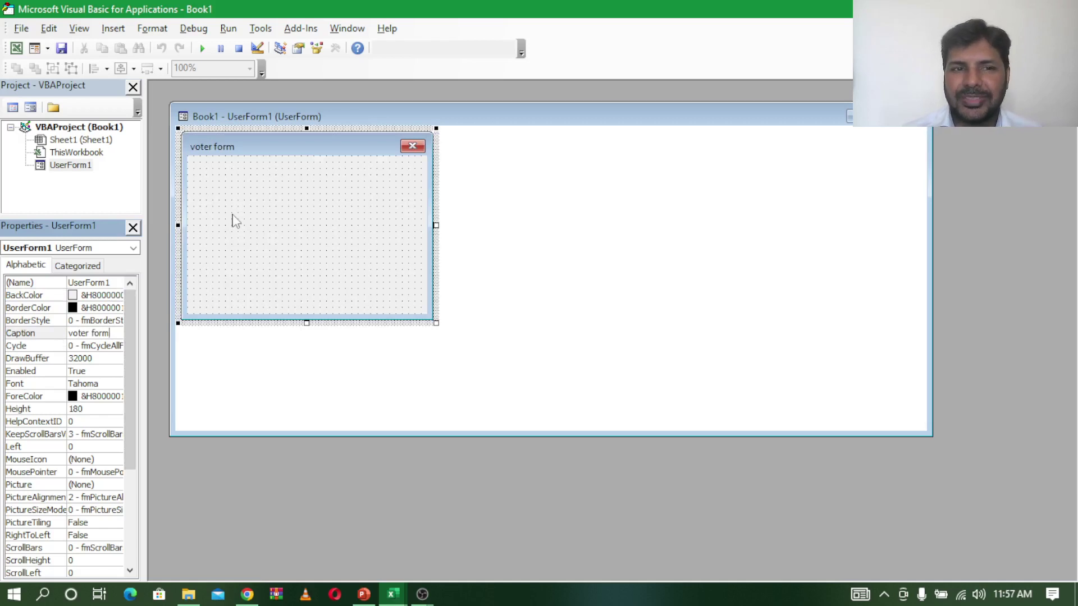
pyautogui.click(235, 221)
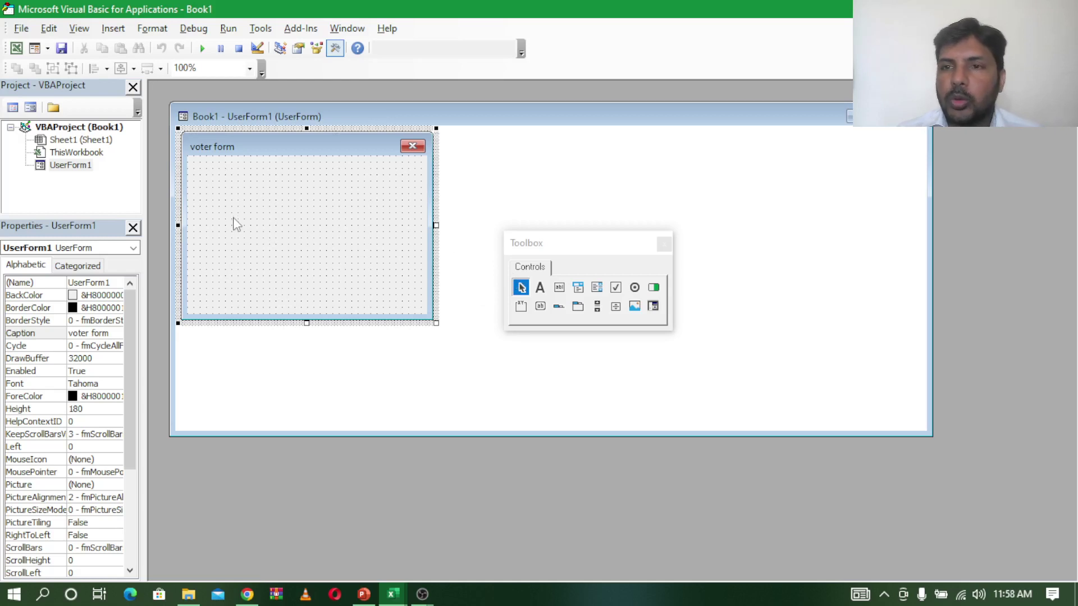
# Step: Draw a Label1 near the form's top-left and caption it 'enter your age'
pyautogui.click(540, 287)
pyautogui.moveTo(204, 178); pyautogui.dragTo(317, 222)
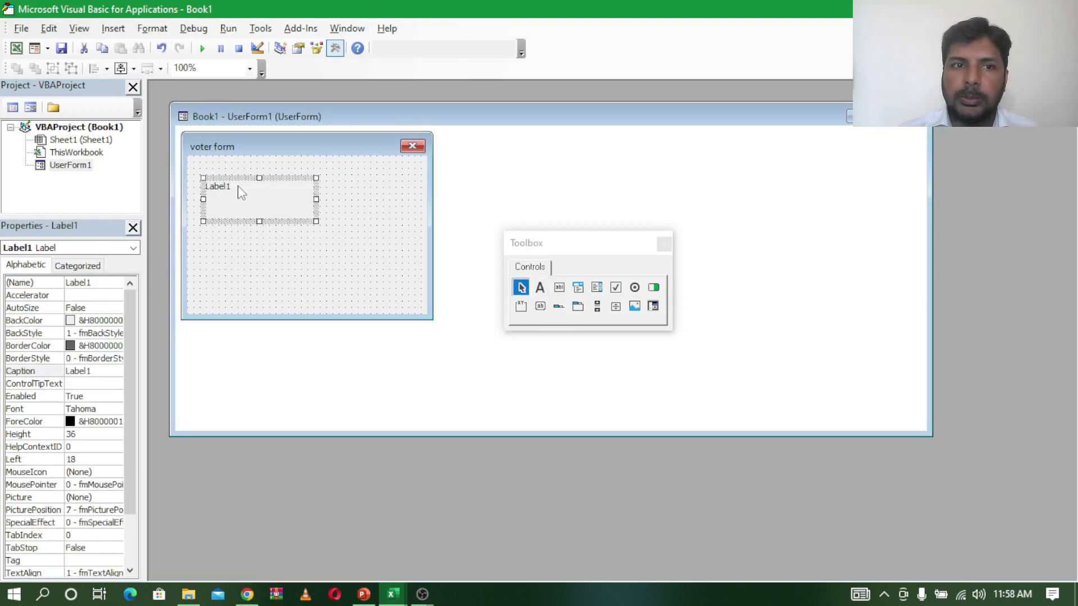
pyautogui.moveTo(242, 193); pyautogui.dragTo(211, 205)
pyautogui.write('enter you')
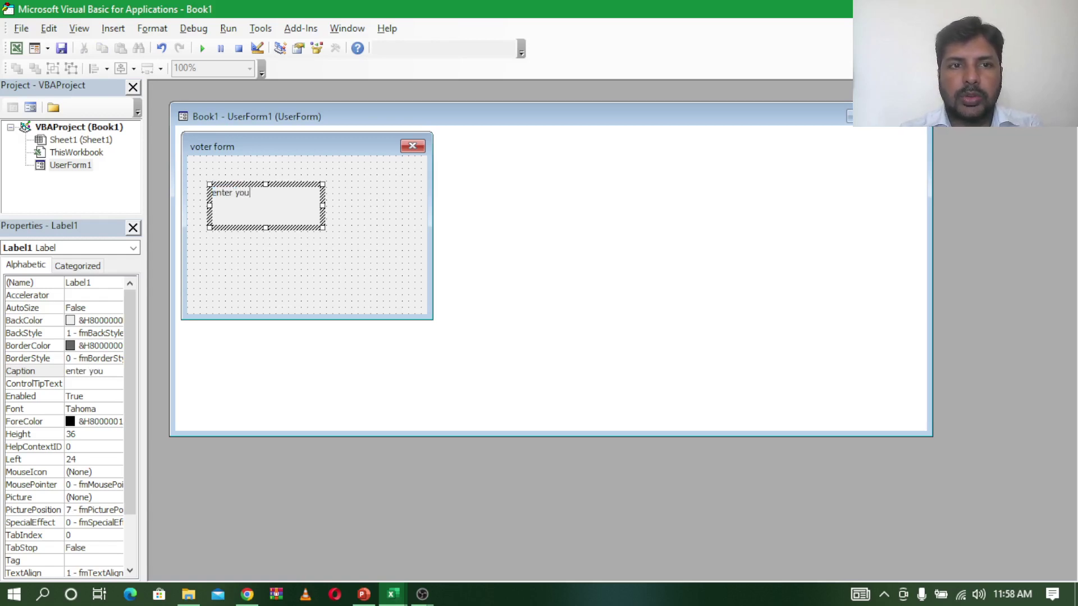
pyautogui.write('r age')
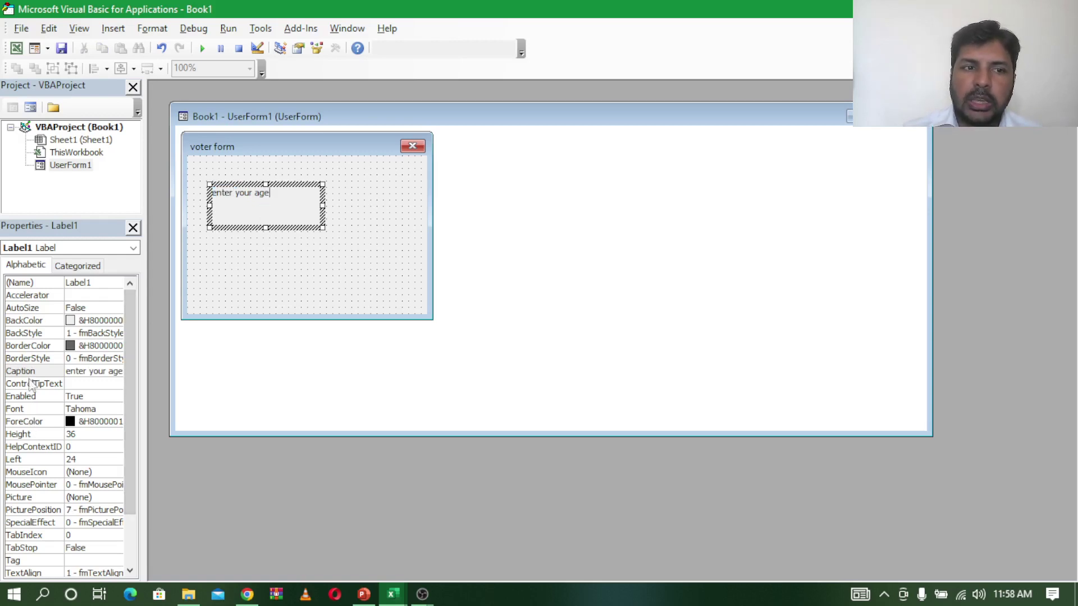
# Step: Set the label's font size to 16
pyautogui.click(90, 407)
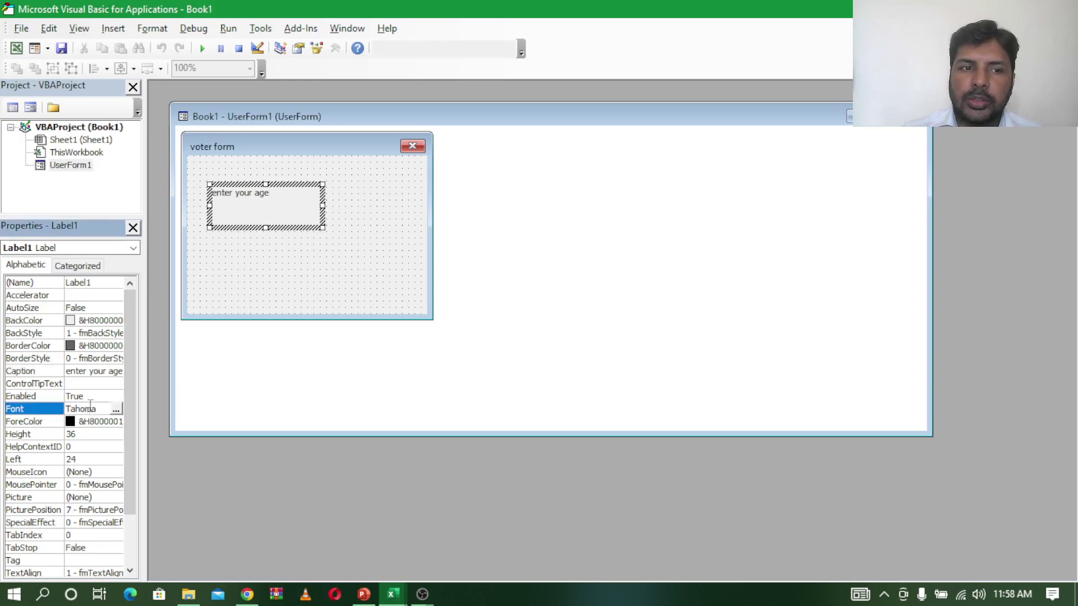
pyautogui.click(116, 409)
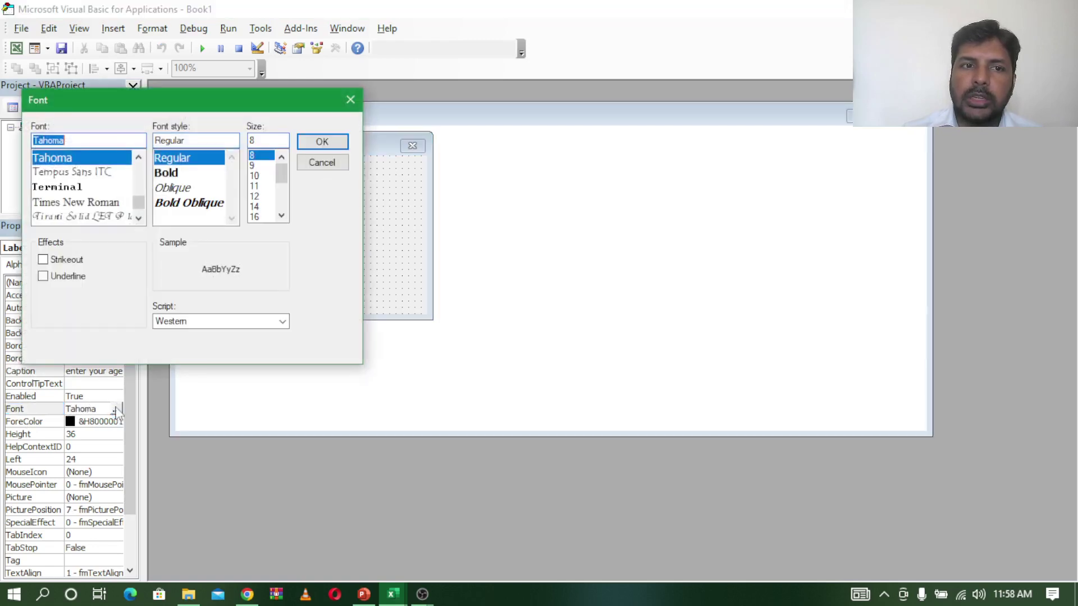
pyautogui.click(259, 217)
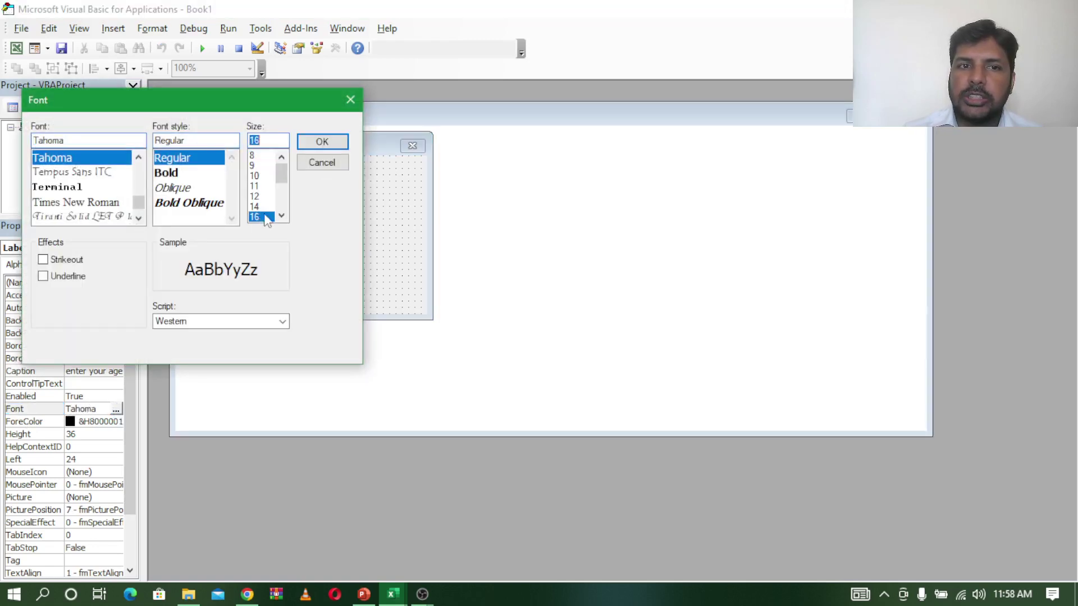
pyautogui.click(331, 147)
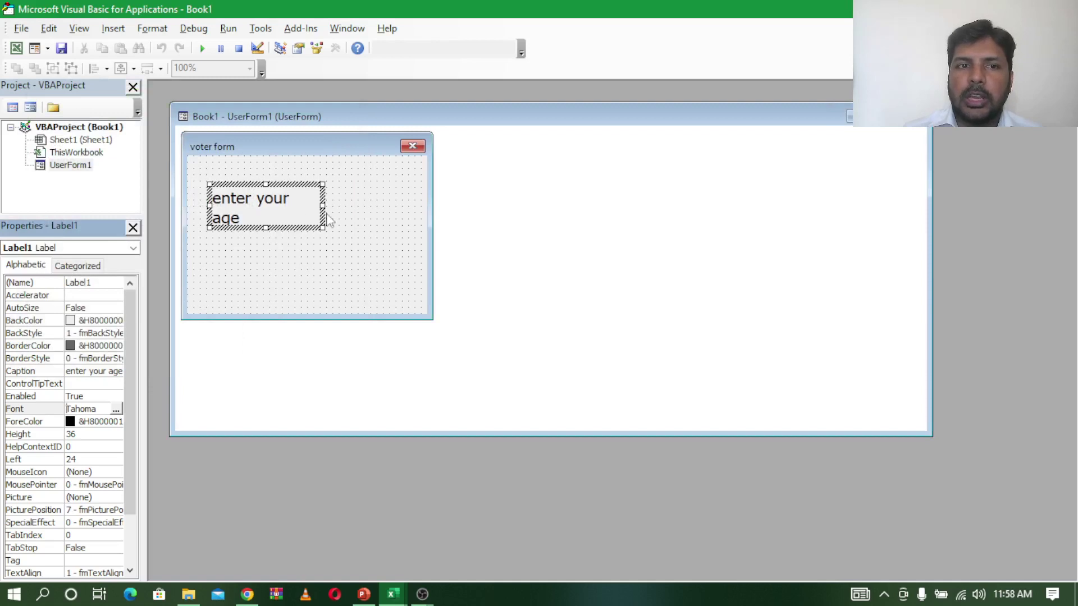
# Step: Resize and shift the label left so 'enter your age' fits on one line
pyautogui.moveTo(323, 205); pyautogui.dragTo(374, 202)
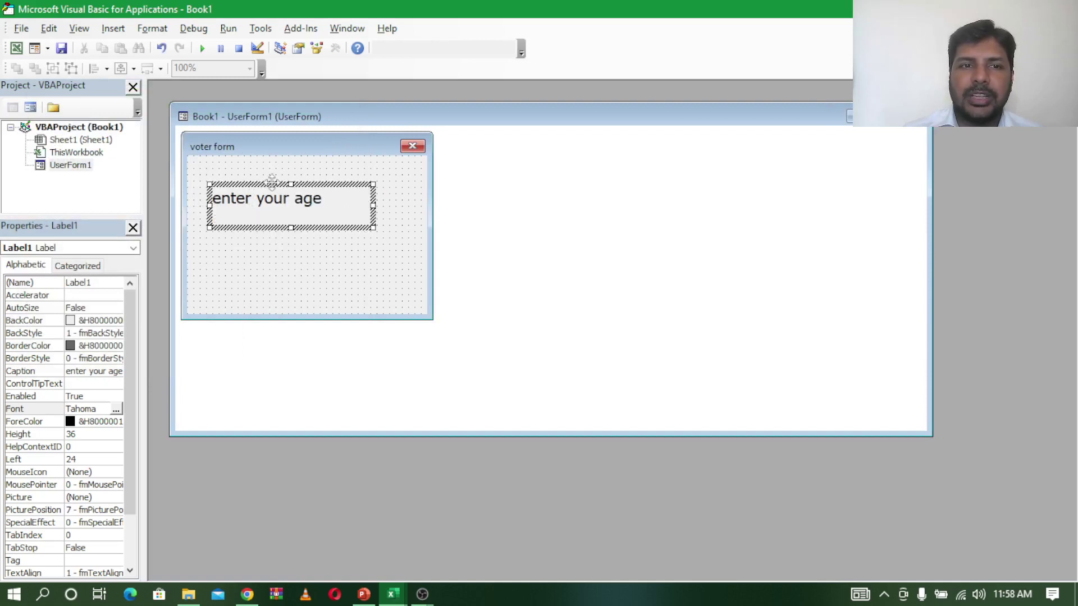
pyautogui.moveTo(271, 180); pyautogui.dragTo(259, 180)
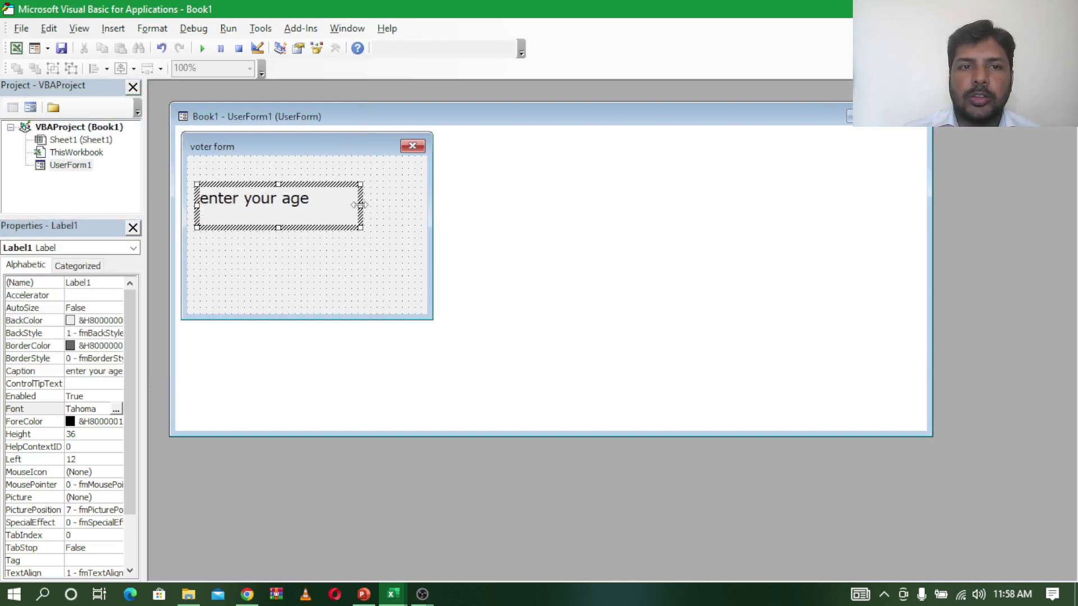
pyautogui.moveTo(360, 205); pyautogui.dragTo(323, 206)
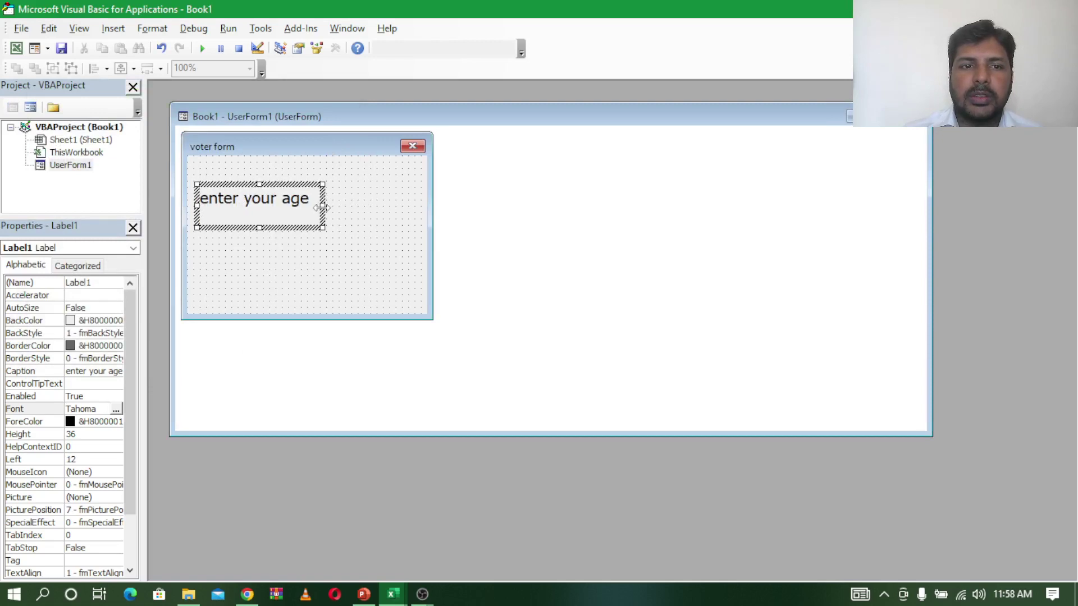
pyautogui.moveTo(316, 206); pyautogui.dragTo(313, 206)
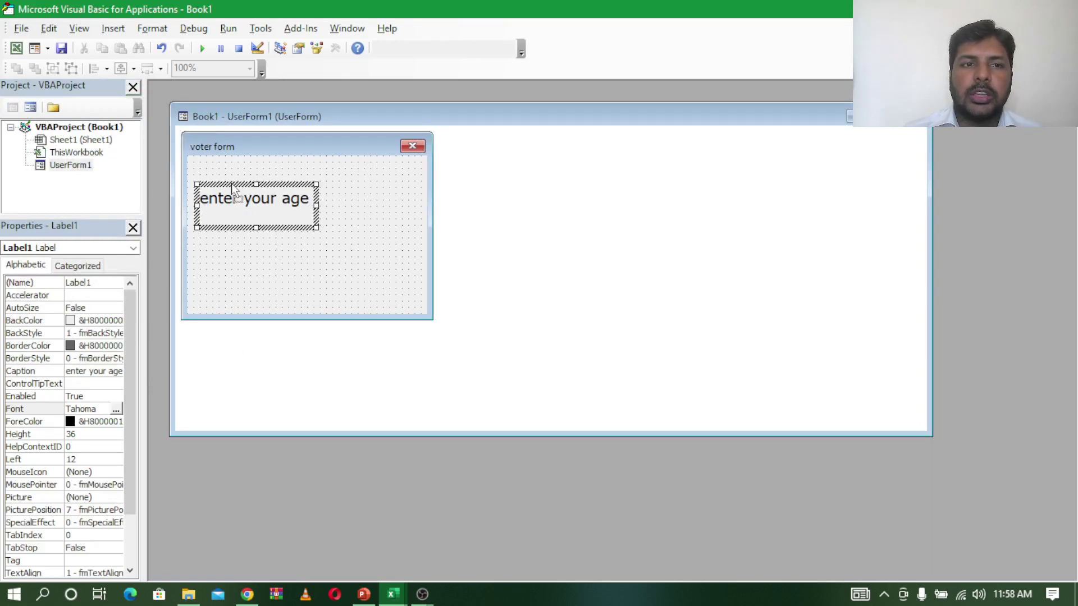
pyautogui.moveTo(250, 193); pyautogui.dragTo(244, 194)
pyautogui.click(327, 210)
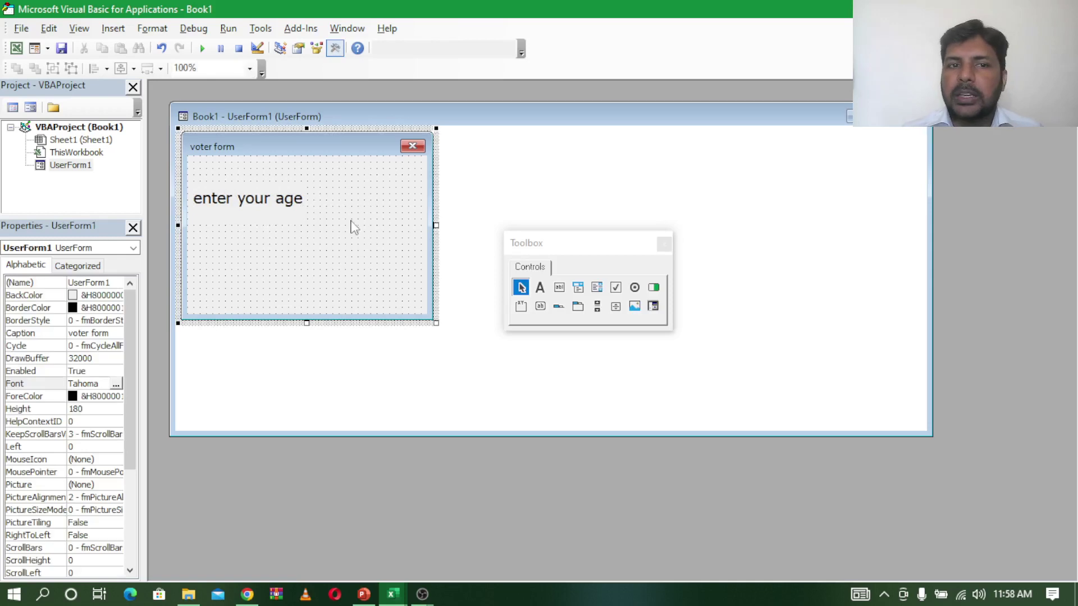
# Step: Draw a text box to the right of the label containing the sample value 18
pyautogui.click(559, 288)
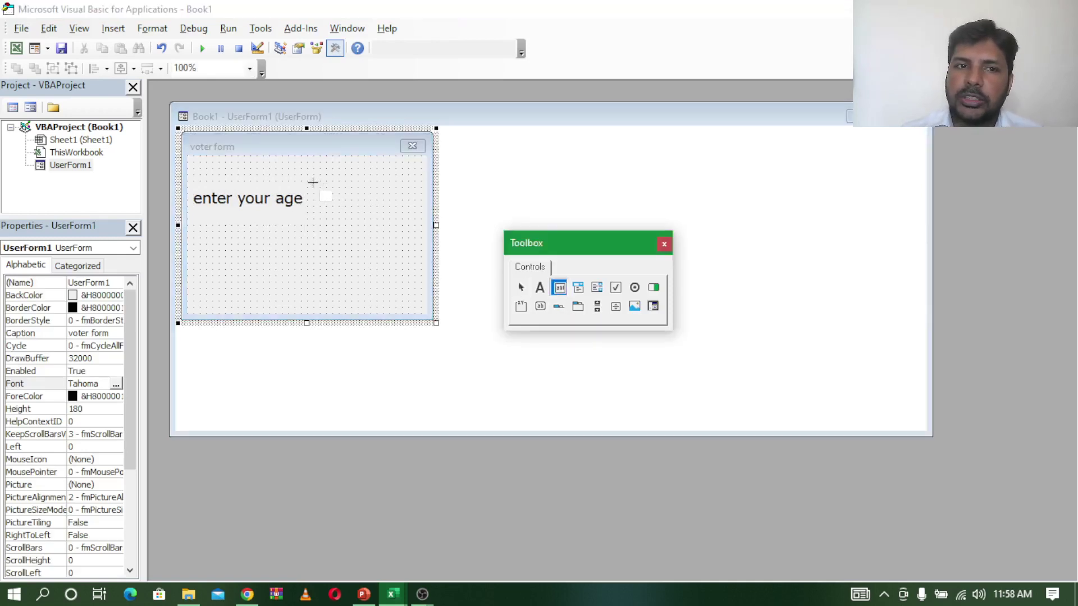
pyautogui.moveTo(313, 183); pyautogui.dragTo(419, 227)
pyautogui.click(347, 205)
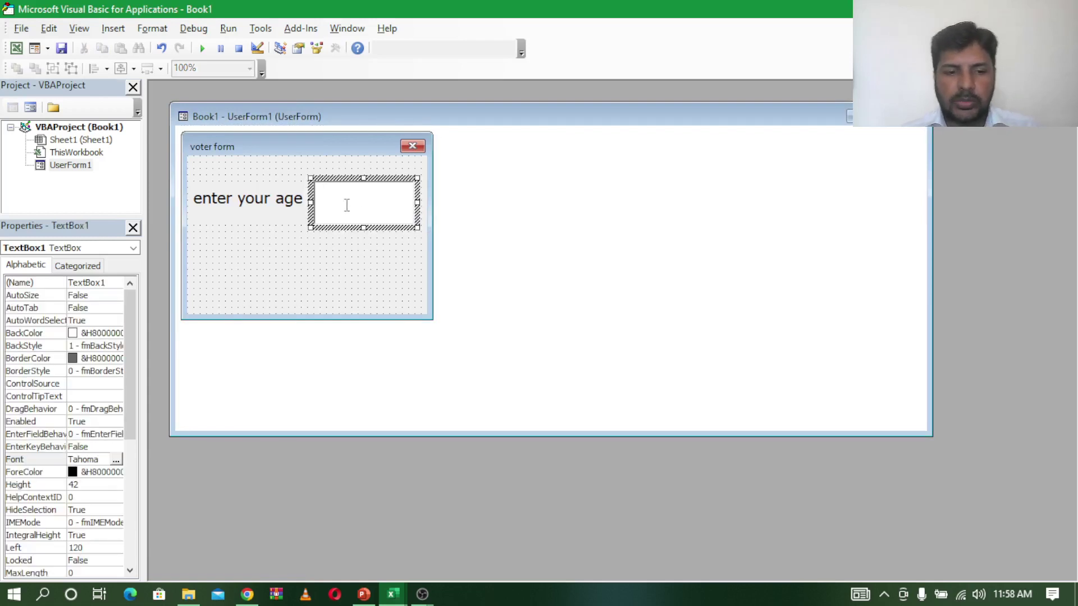
pyautogui.write('18')
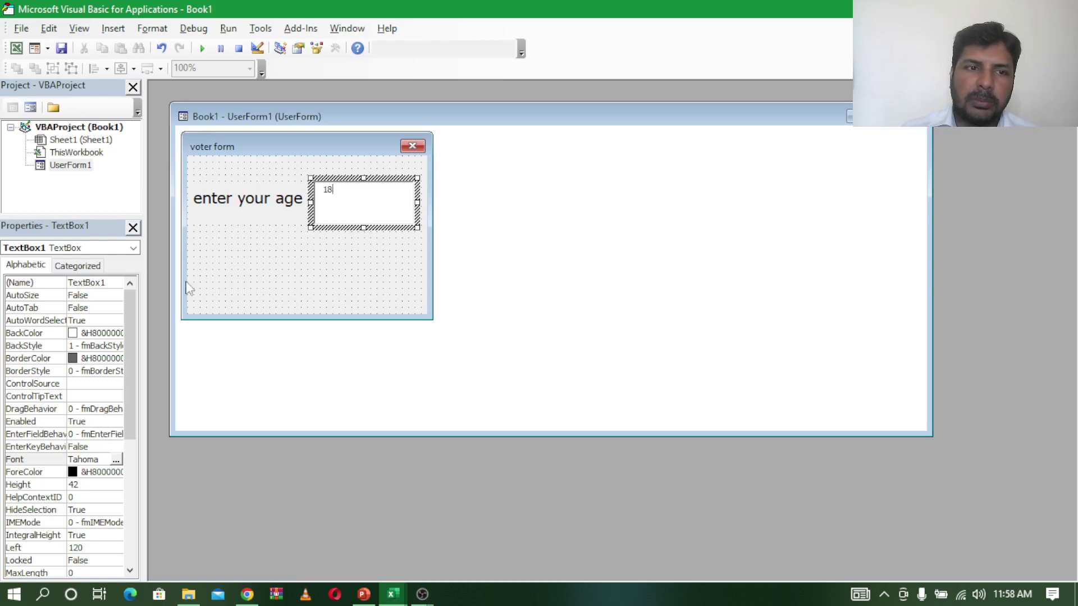
pyautogui.click(333, 179)
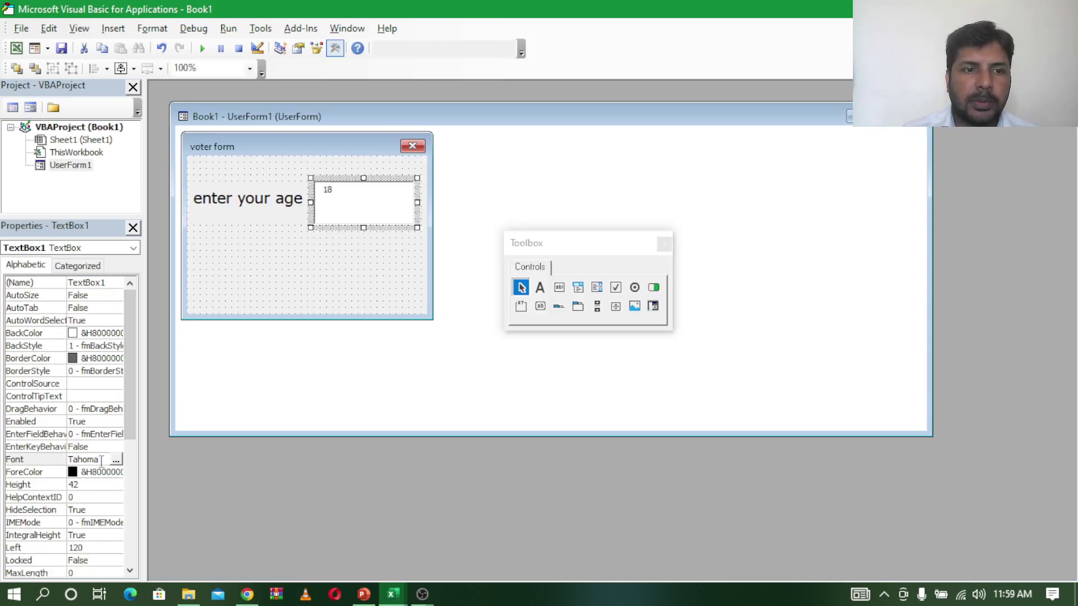
# Step: Set the text box font size to 16 and adjust its height, keeping the original width
pyautogui.click(116, 459)
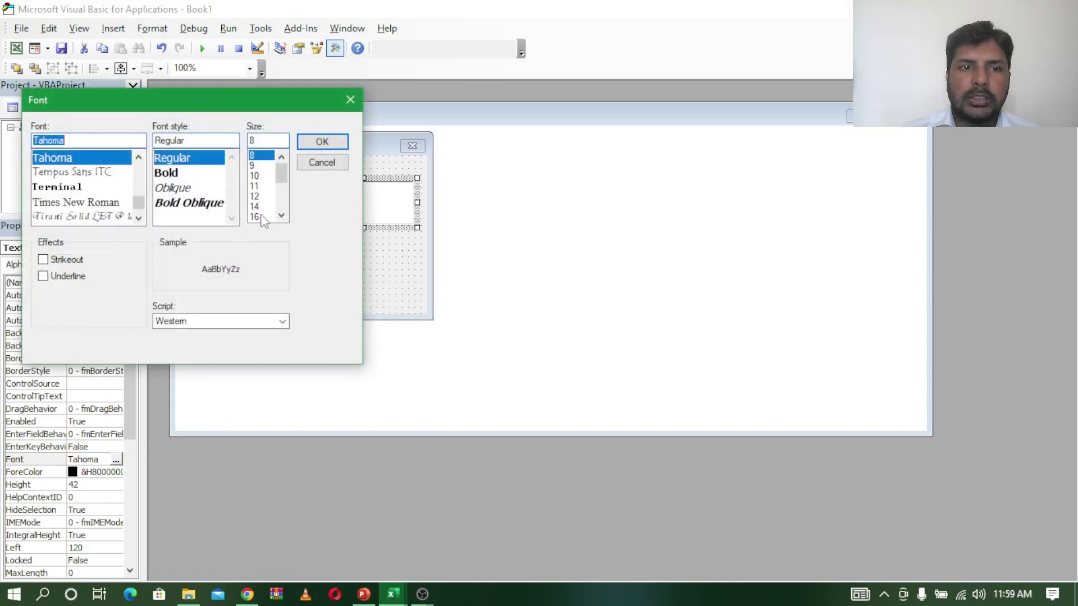
pyautogui.click(260, 217)
pyautogui.click(321, 141)
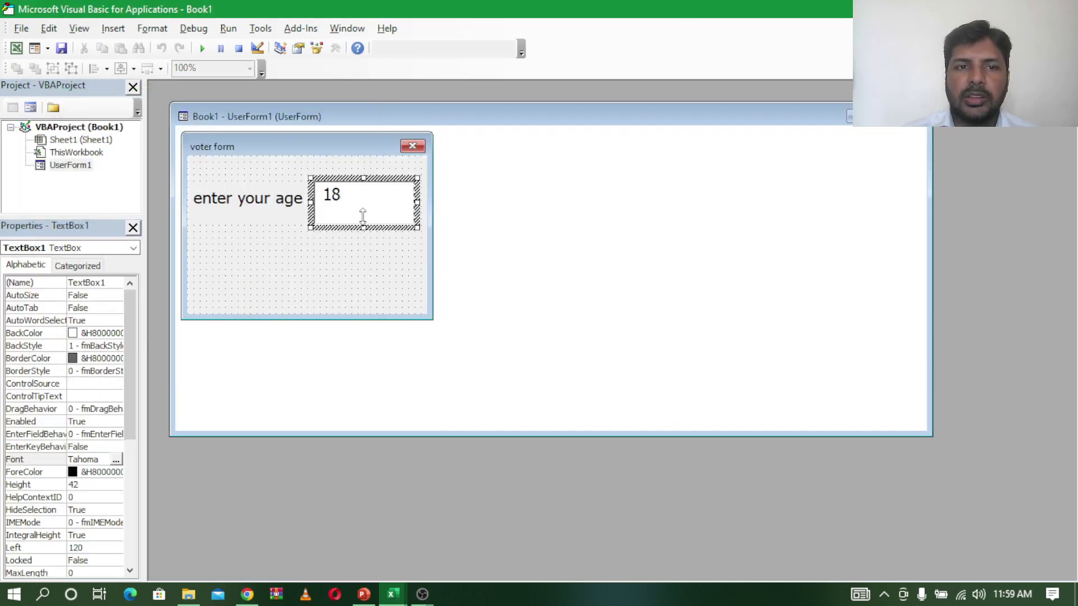
pyautogui.moveTo(362, 215); pyautogui.dragTo(362, 218)
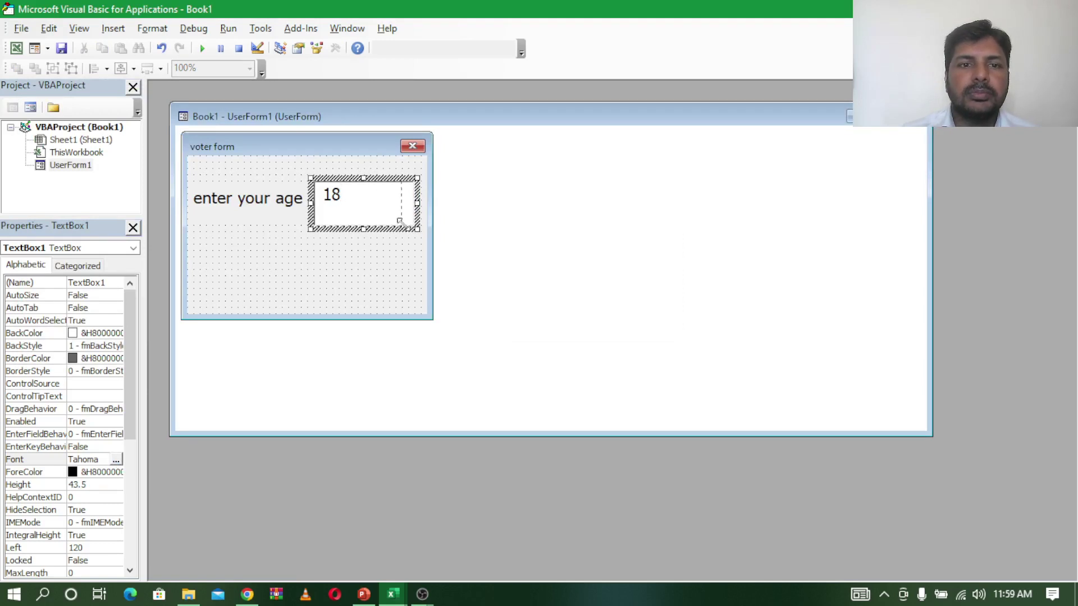
pyautogui.moveTo(417, 229); pyautogui.dragTo(404, 229)
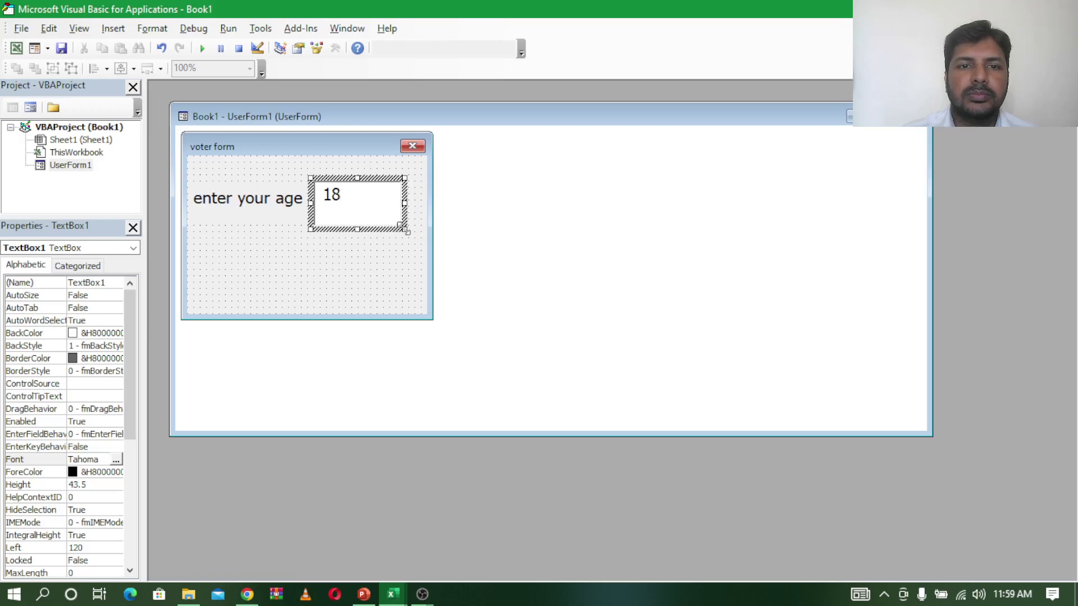
pyautogui.hotkey('ctrl', 'z')
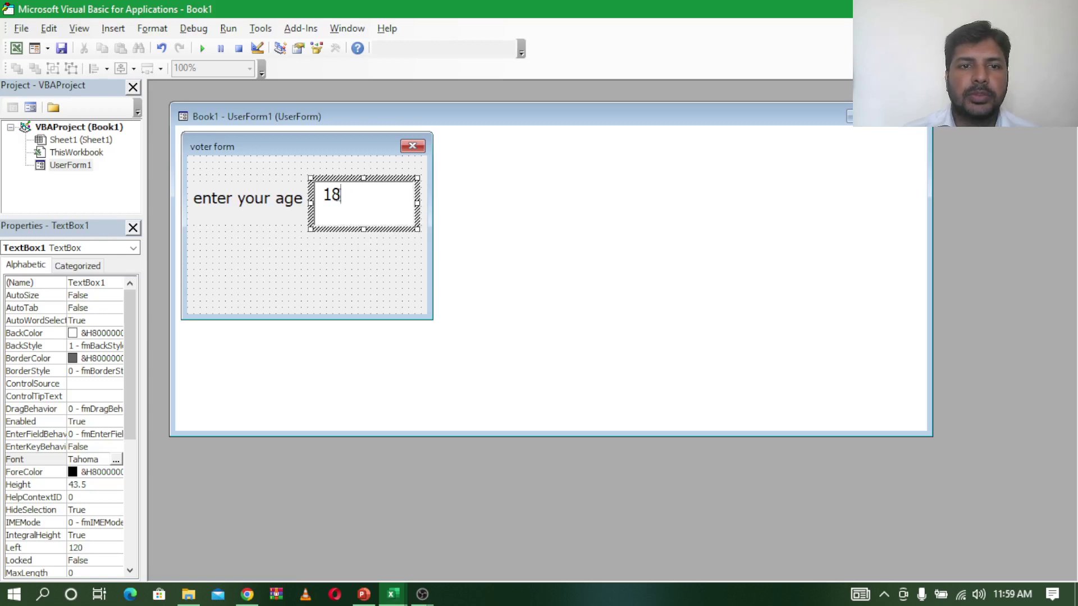
# Step: Draw a command button below the label and text box, captioned 'submit'
pyautogui.click(367, 211)
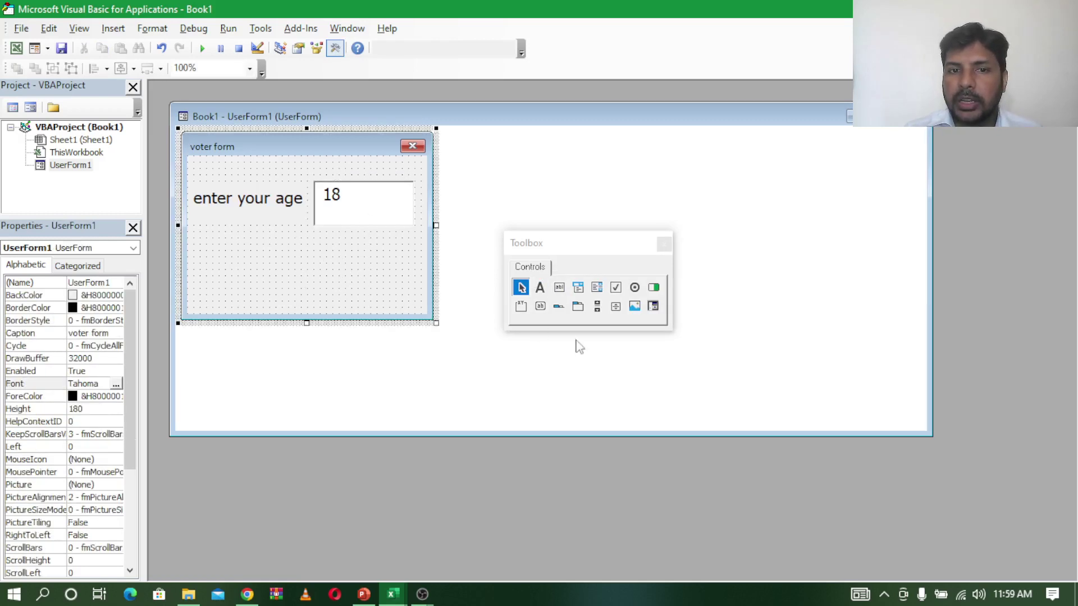
pyautogui.click(541, 306)
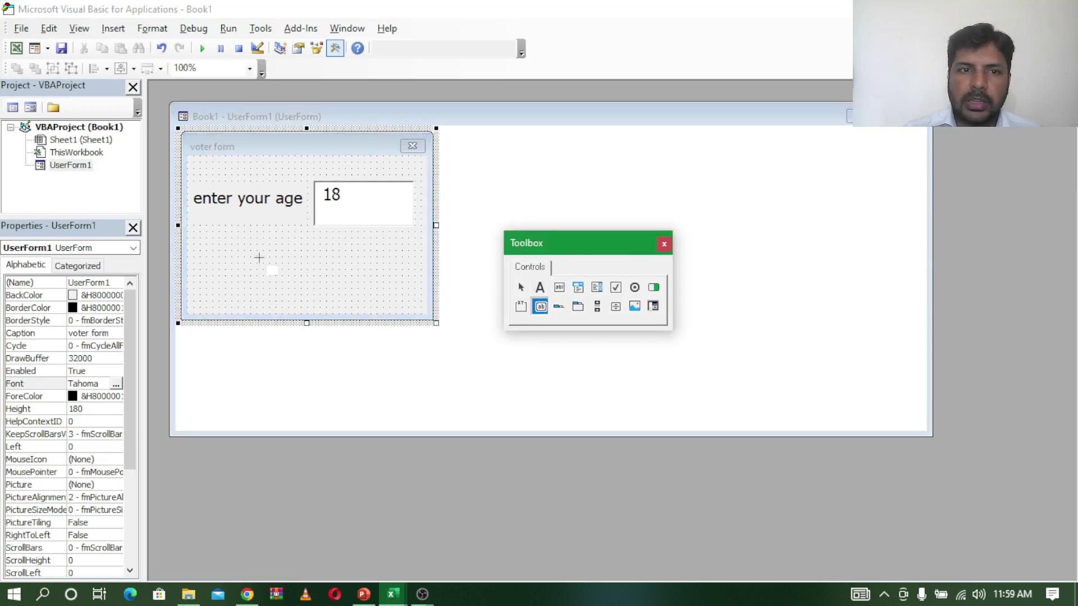
pyautogui.moveTo(254, 254); pyautogui.dragTo(398, 303)
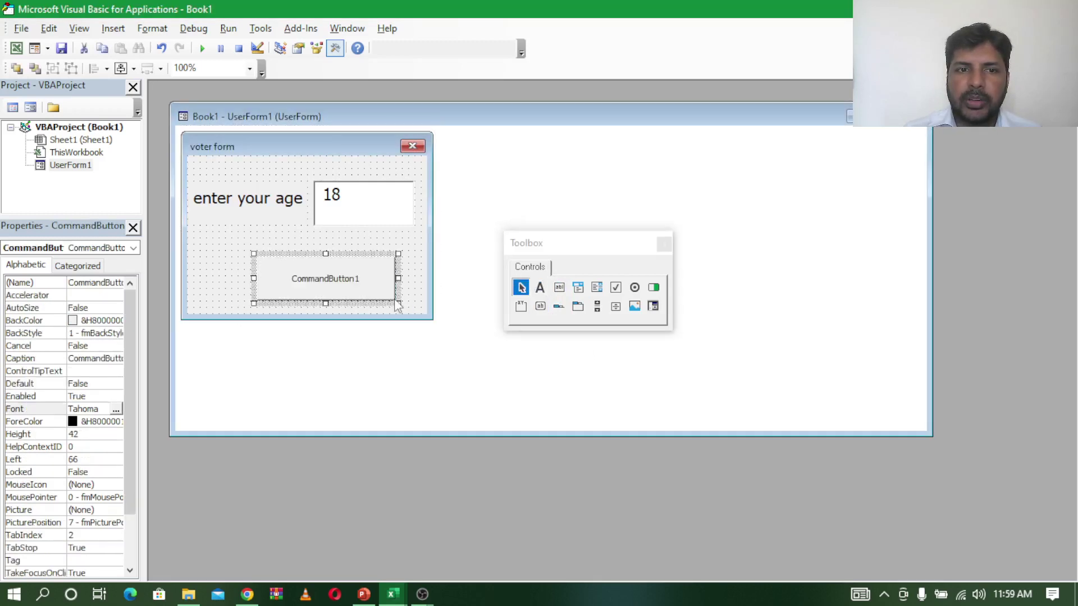
pyautogui.click(355, 285)
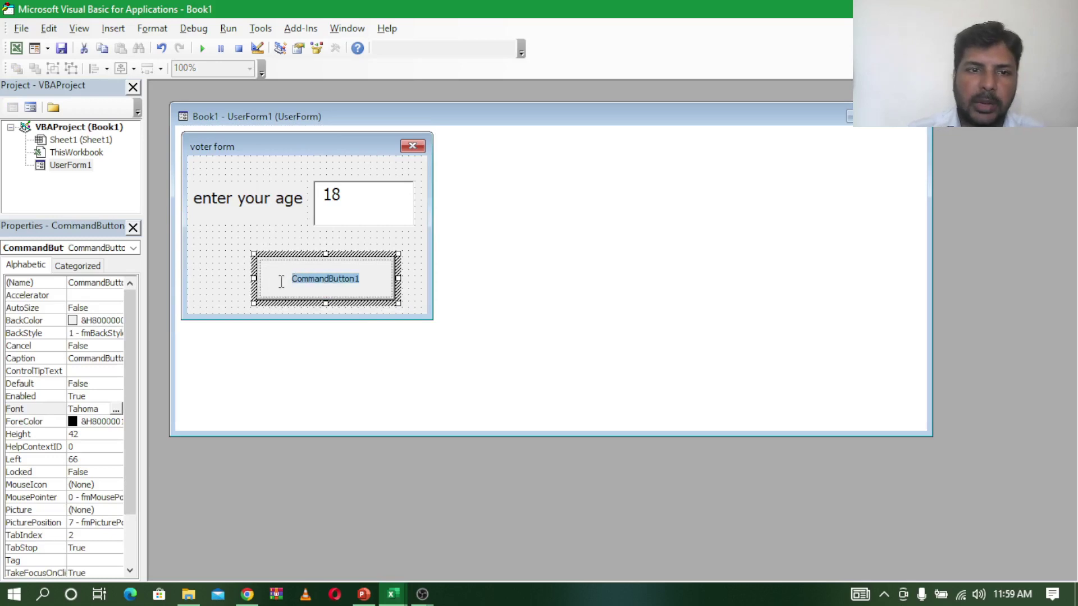
pyautogui.moveTo(362, 278); pyautogui.dragTo(279, 280)
pyautogui.write('sub')
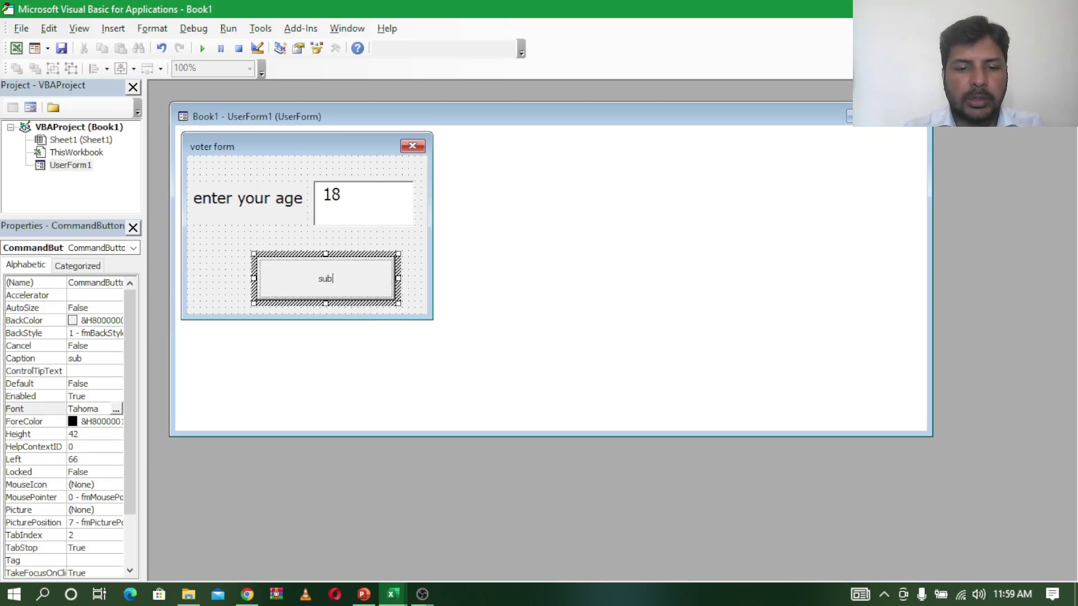
pyautogui.write('mit')
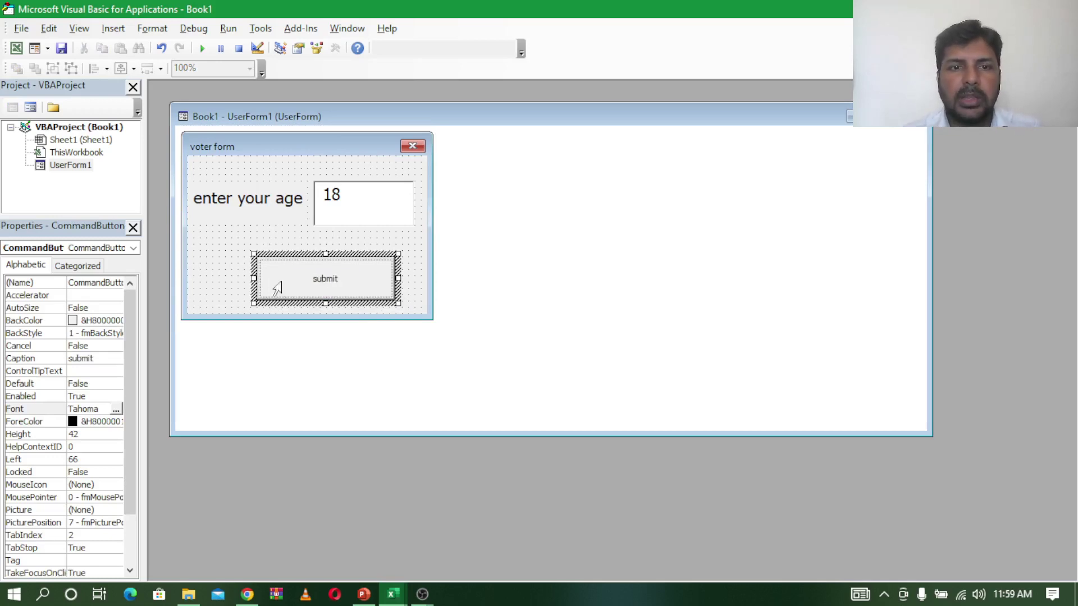
# Step: Enlarge the submit button's caption font to size 18
pyautogui.click(116, 409)
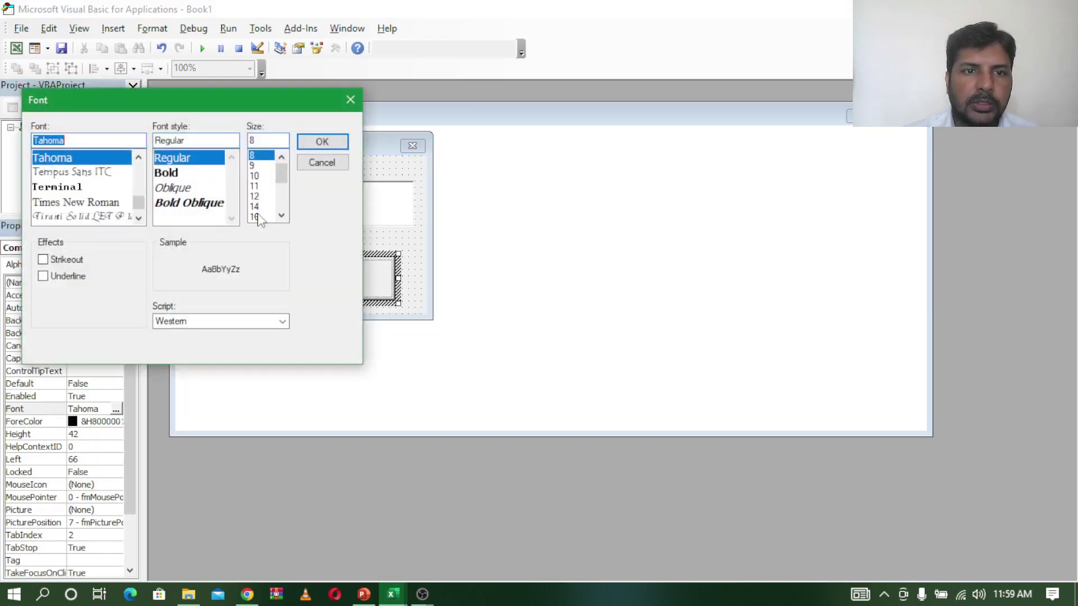
pyautogui.click(255, 217)
pyautogui.click(281, 216)
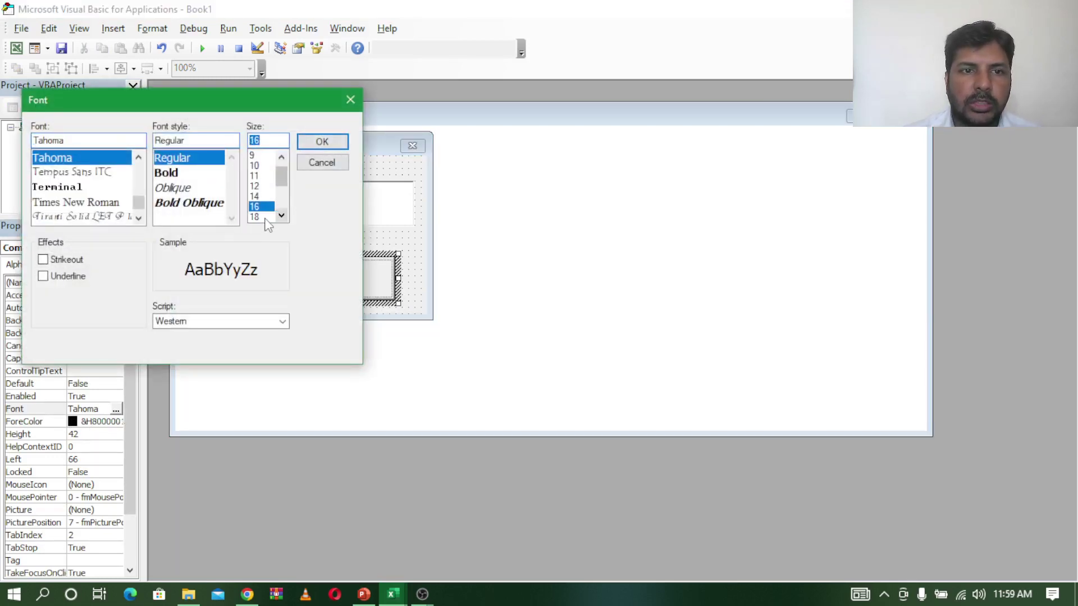
pyautogui.click(256, 217)
pyautogui.click(319, 143)
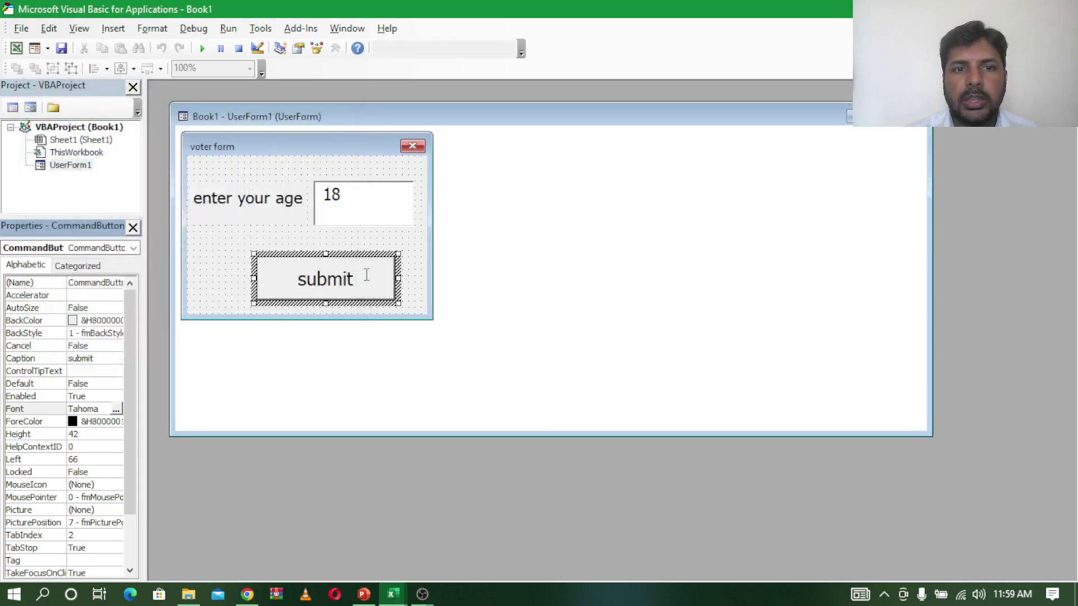
pyautogui.click(421, 243)
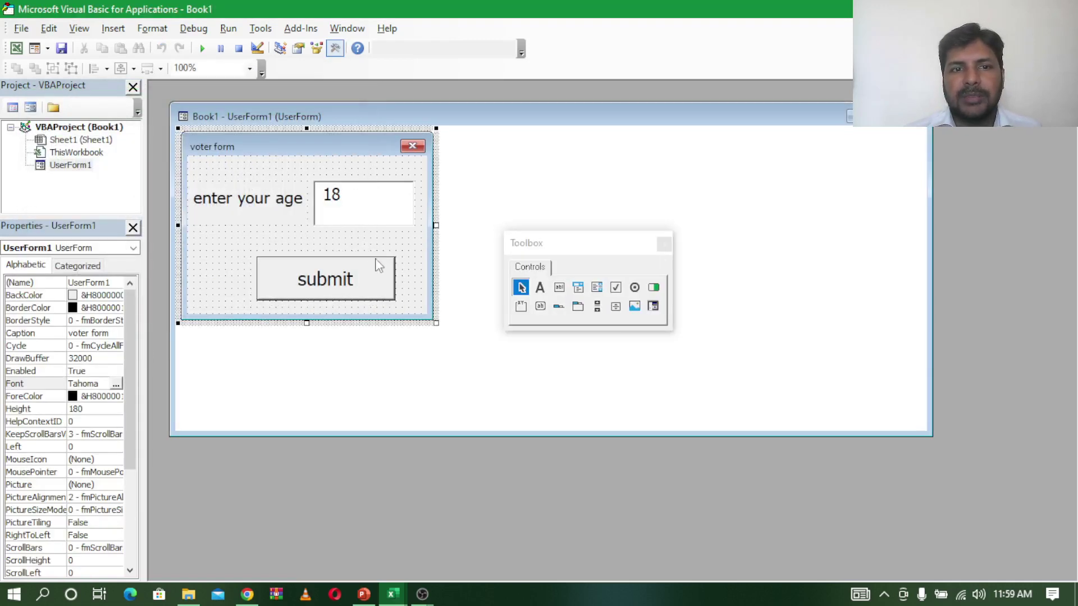
# Step: Delete the sample 18 from the age text box
pyautogui.click(359, 205)
pyautogui.click(356, 197)
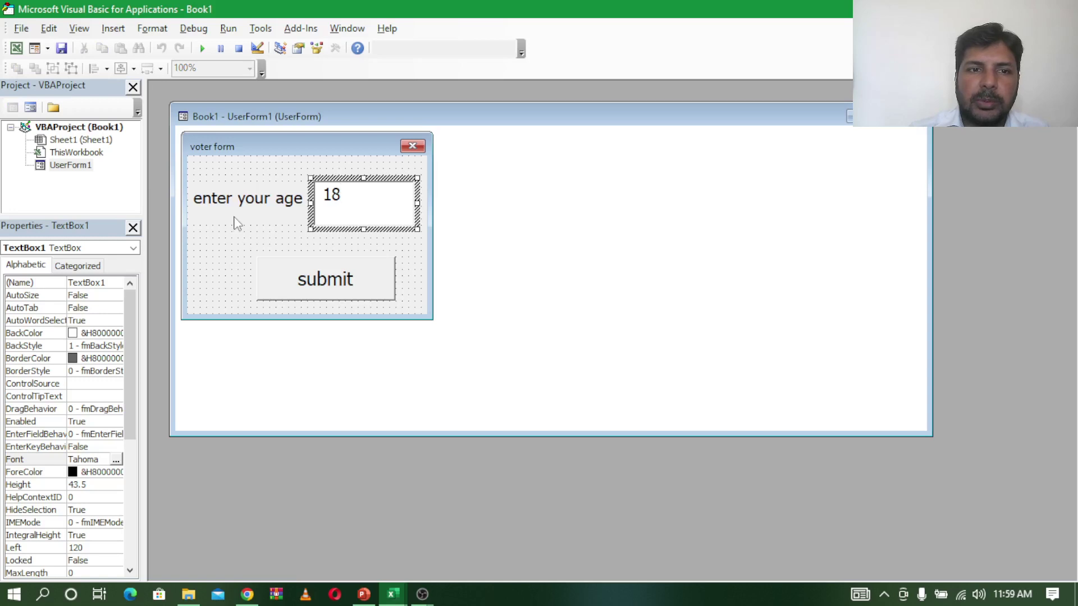
pyautogui.press('BackSpace')
pyautogui.press('BackSpace')
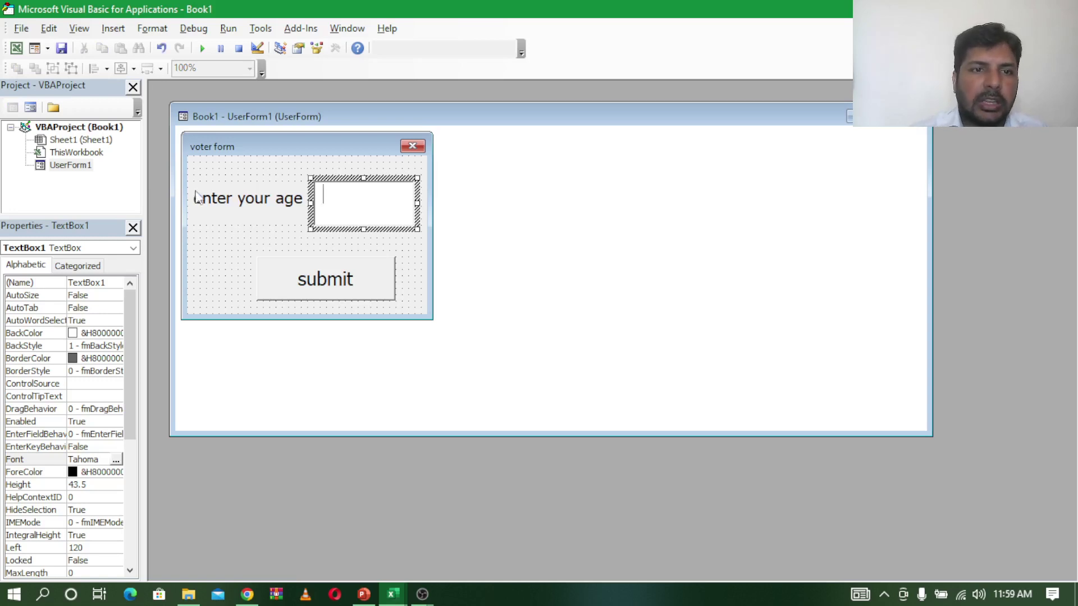
# Step: Select the label, age box, submit button and form in turn to check their properties
pyautogui.click(222, 204)
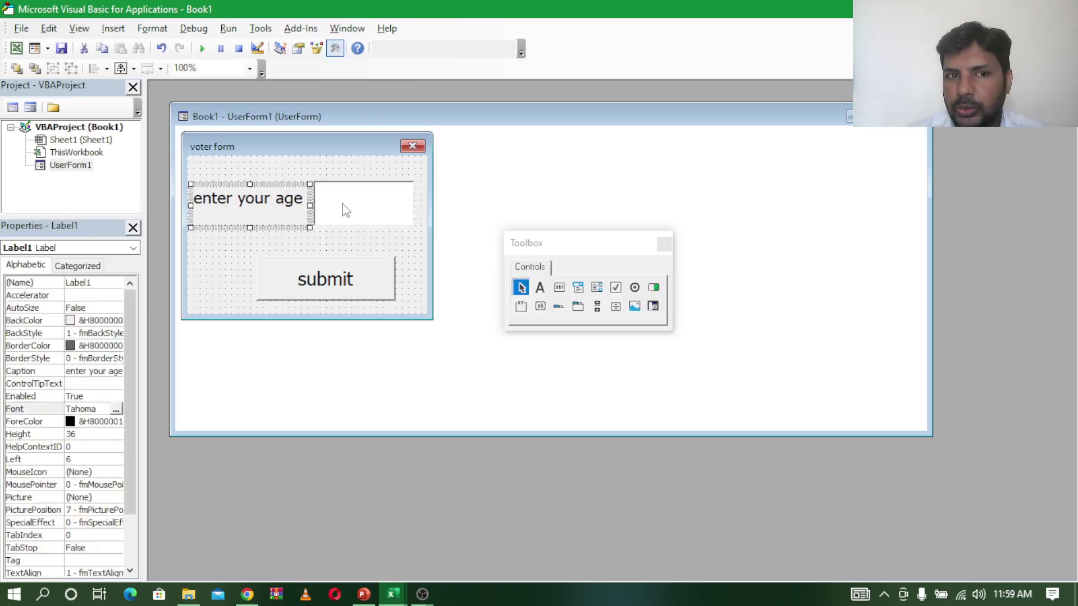
pyautogui.click(373, 204)
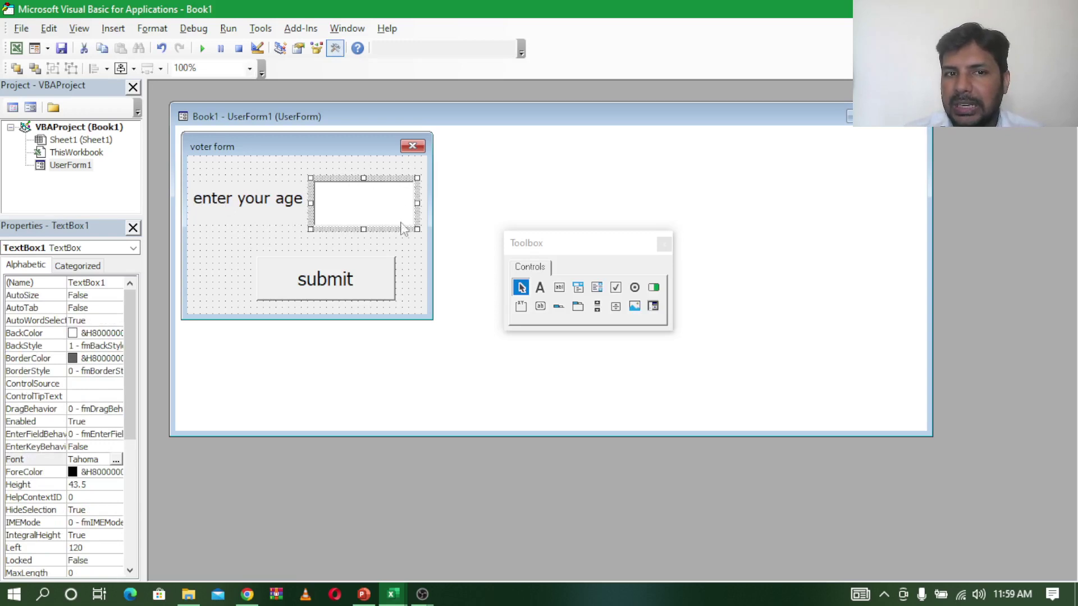
pyautogui.click(324, 292)
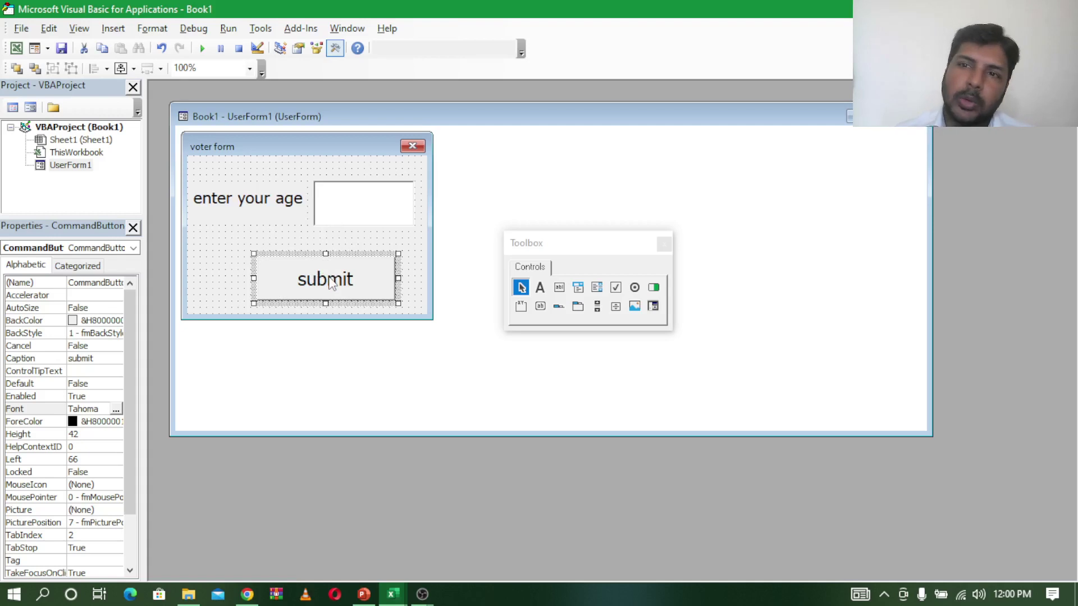
pyautogui.click(223, 235)
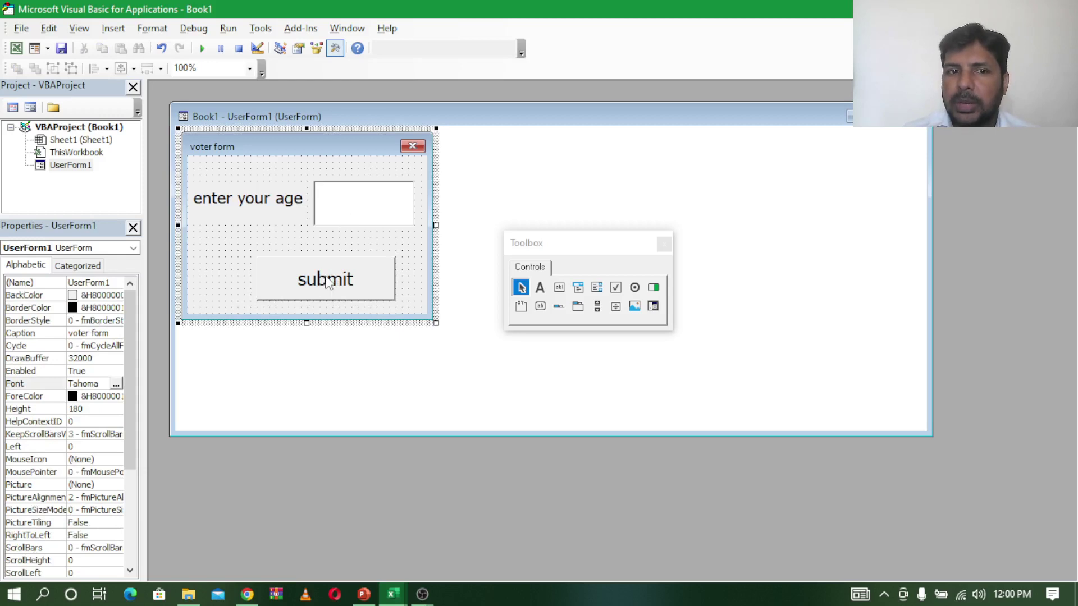
# Step: Generate the empty CommandButton1_Click procedure and bring the voter form design back in view
pyautogui.doubleClick(322, 279)
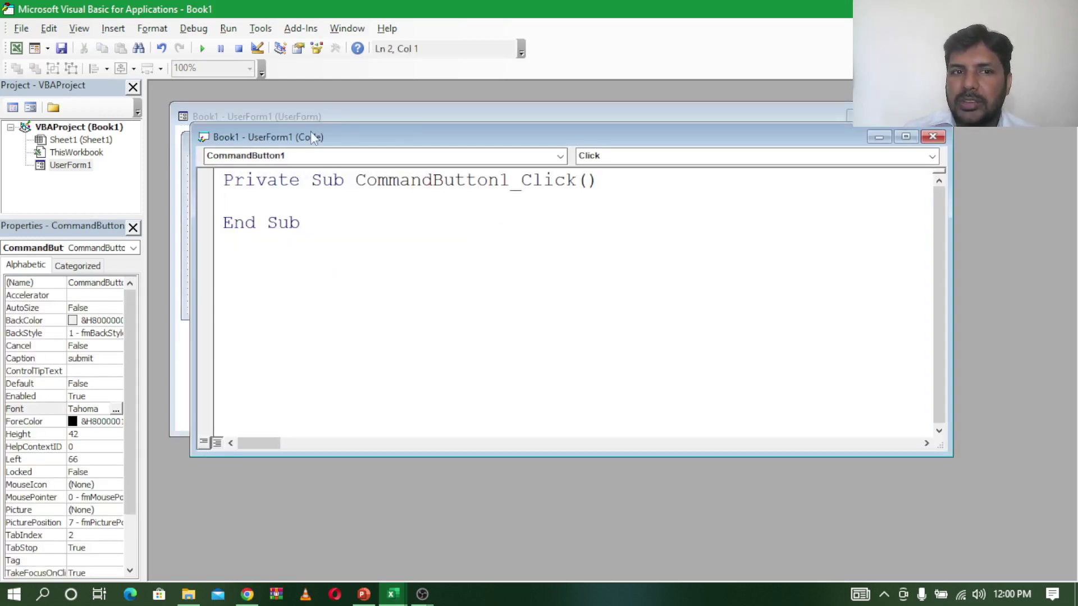
pyautogui.moveTo(312, 135); pyautogui.dragTo(561, 124)
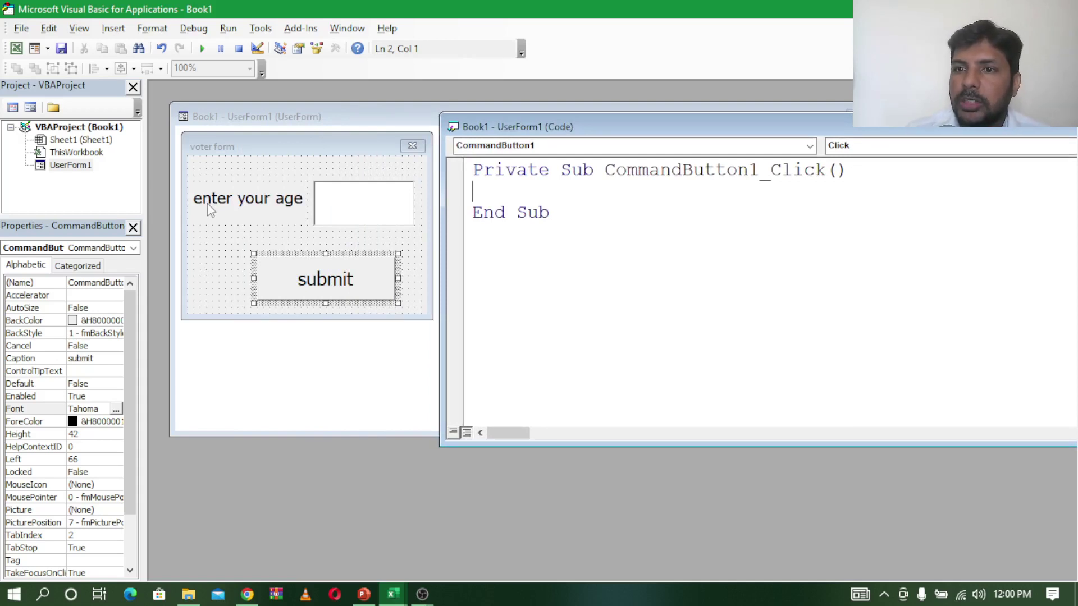
pyautogui.click(209, 210)
pyautogui.click(219, 200)
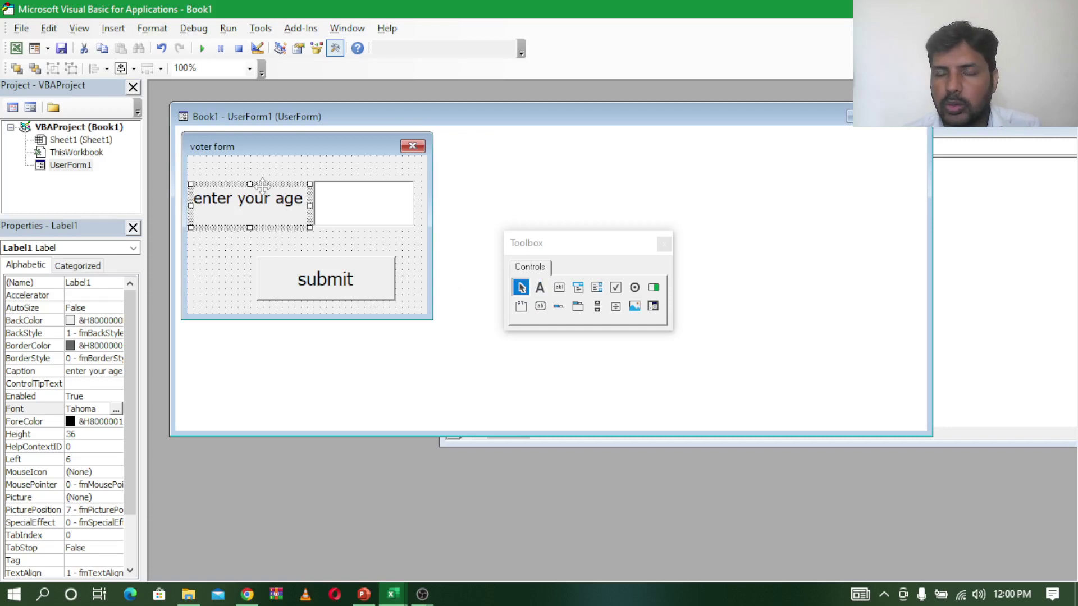
pyautogui.hotkey('ctrl', 'c')
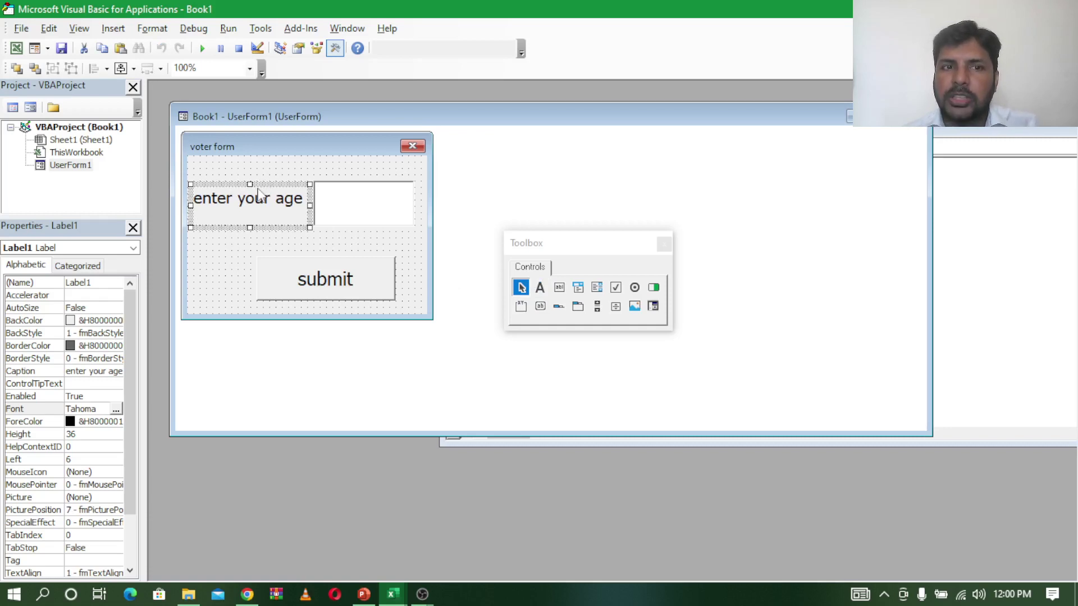
pyautogui.hotkey('ctrl', 'v')
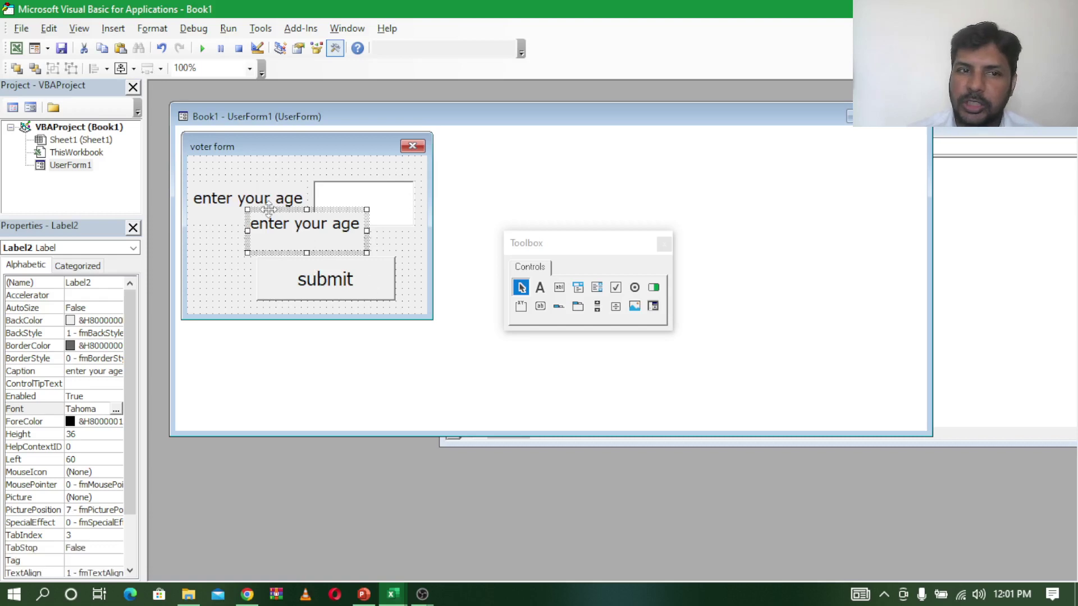
pyautogui.press('Delete')
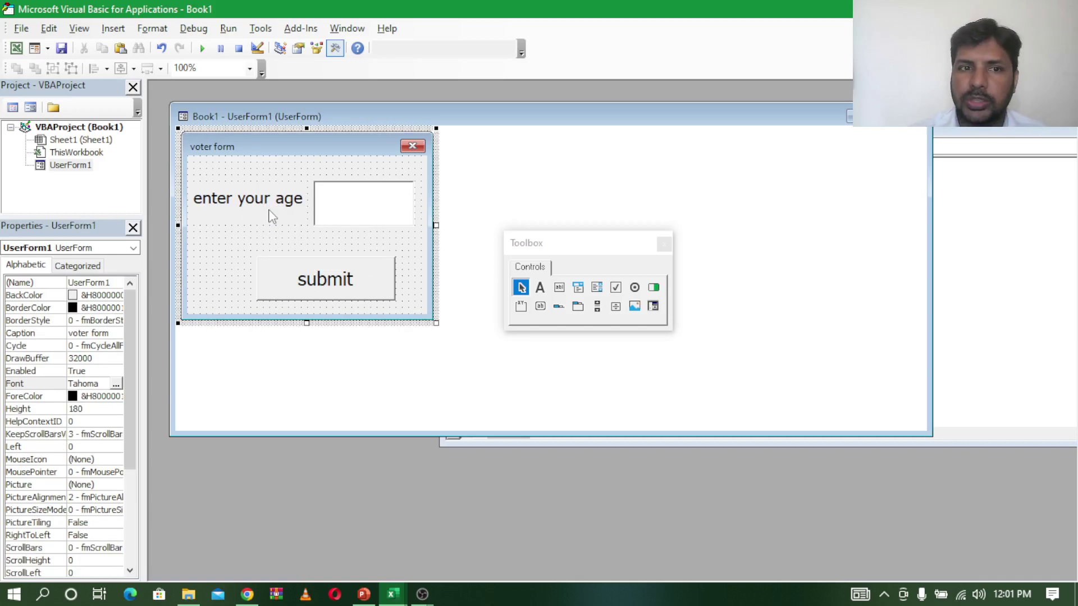
pyautogui.click(268, 208)
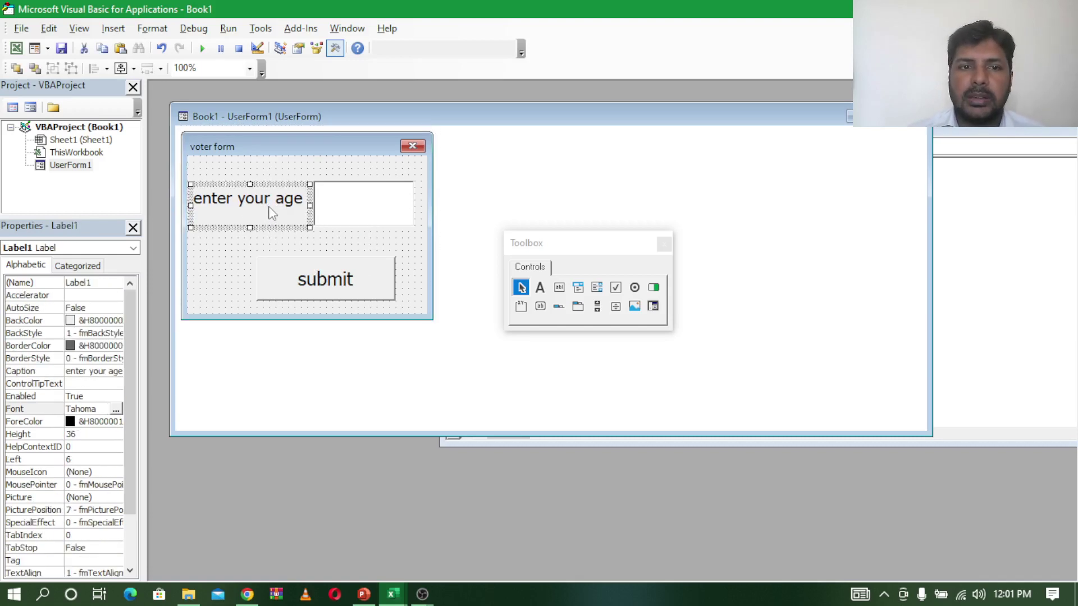
pyautogui.click(374, 199)
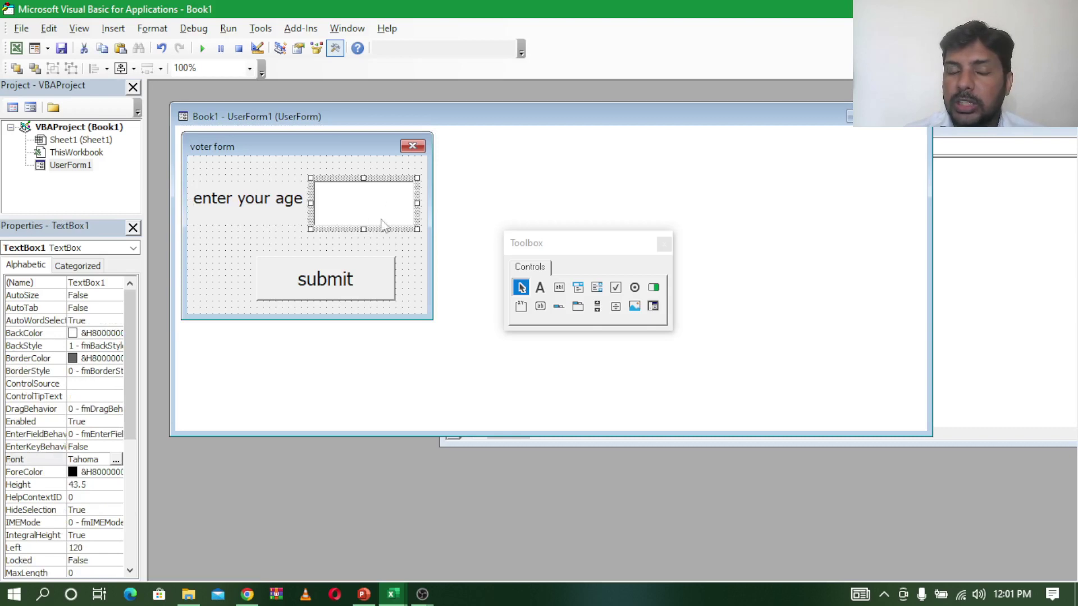
pyautogui.doubleClick(360, 216)
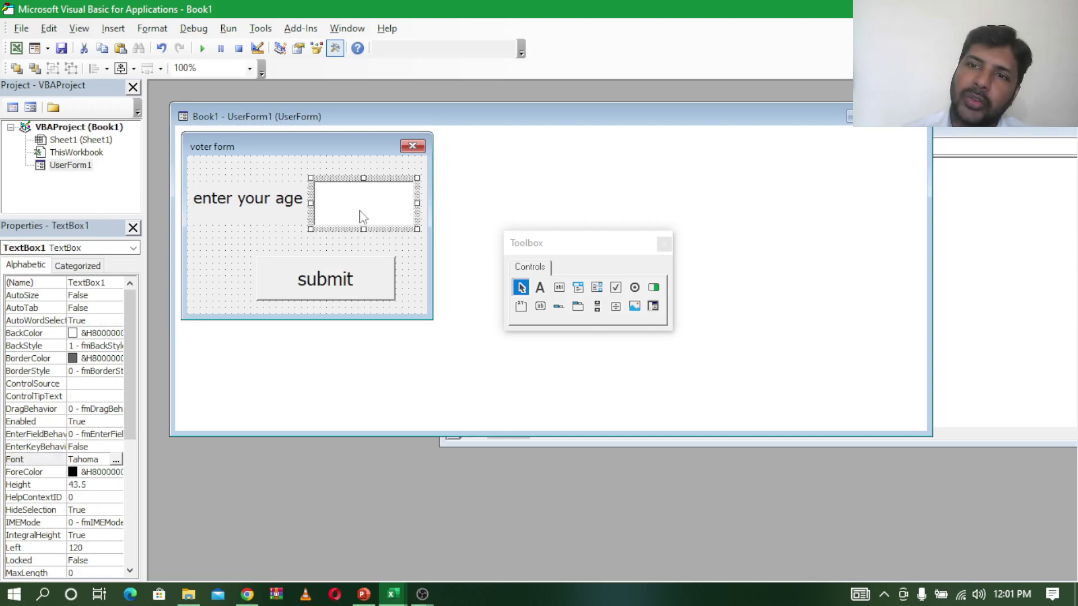
pyautogui.doubleClick(369, 217)
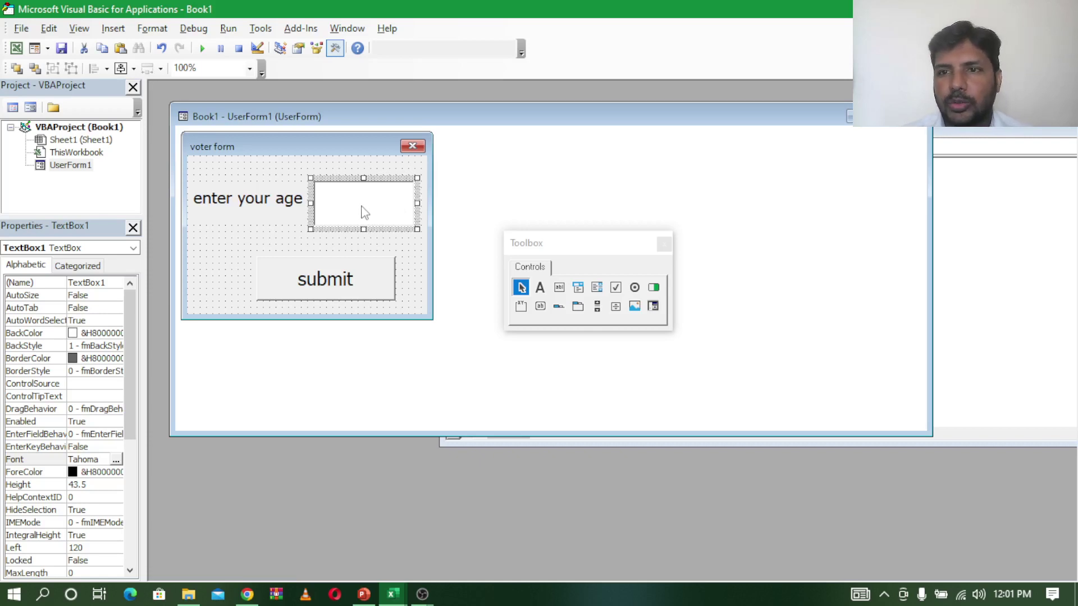
# Step: In the submit click code, write the condition If UserForm1.TextBox1.Value > 18 Then
pyautogui.doubleClick(340, 280)
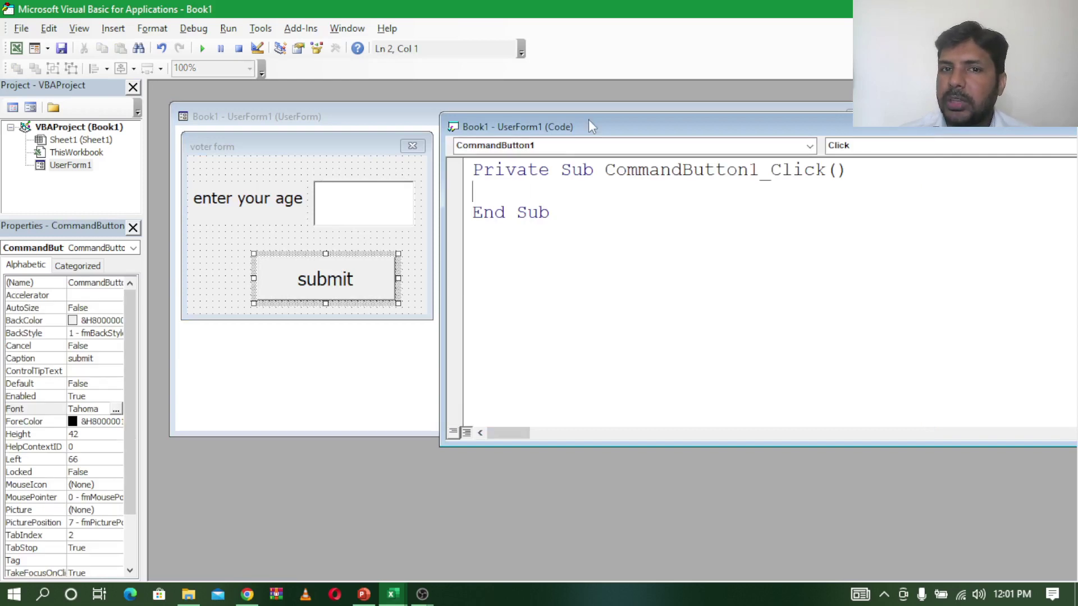
pyautogui.moveTo(589, 119); pyautogui.dragTo(393, 96)
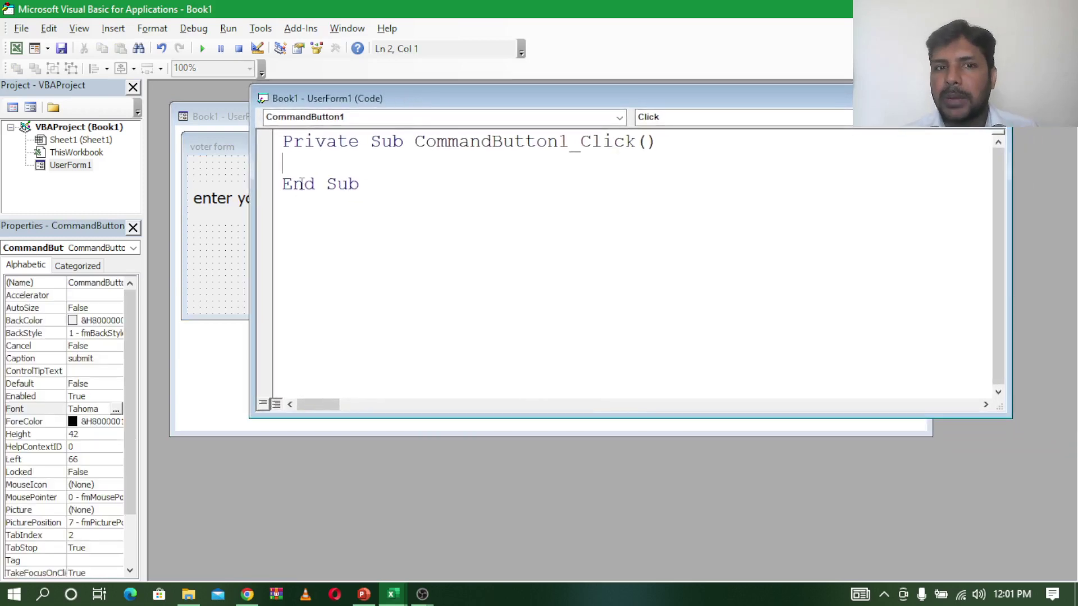
pyautogui.write('i')
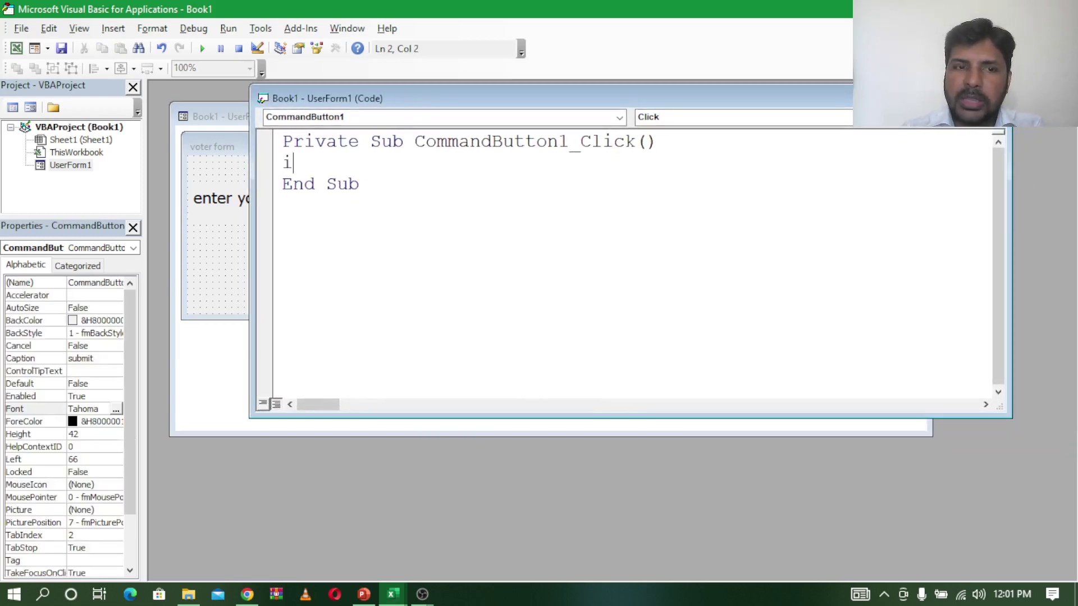
pyautogui.write('f ')
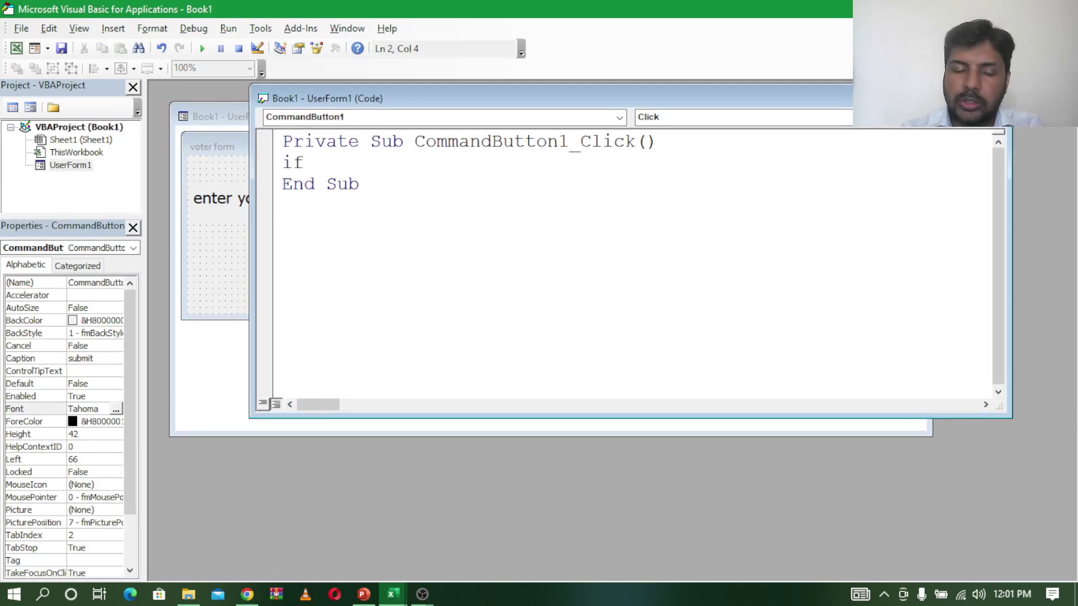
pyautogui.write('us')
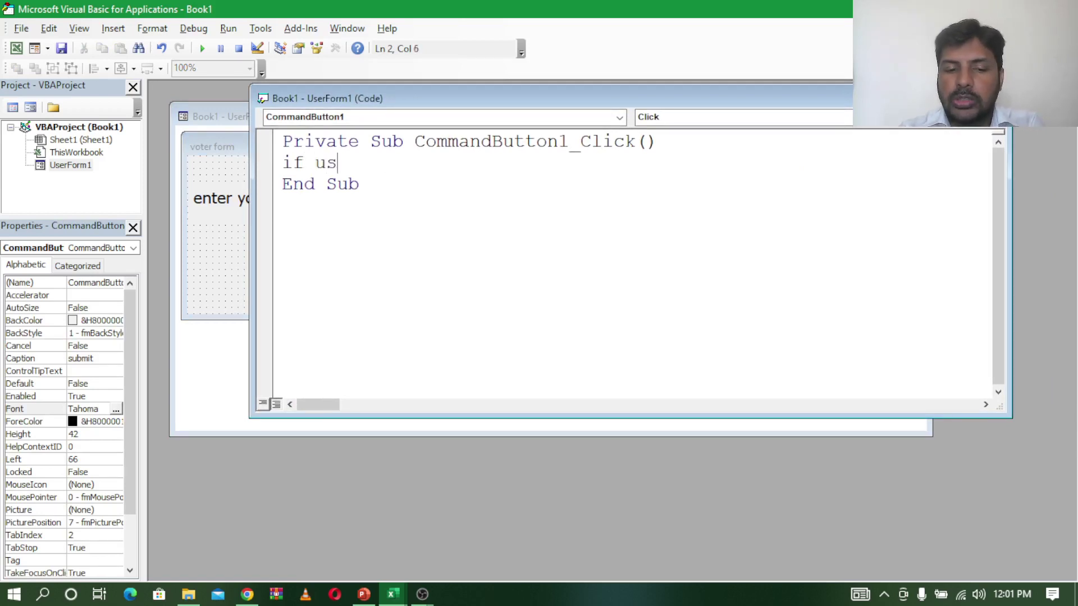
pyautogui.write('er')
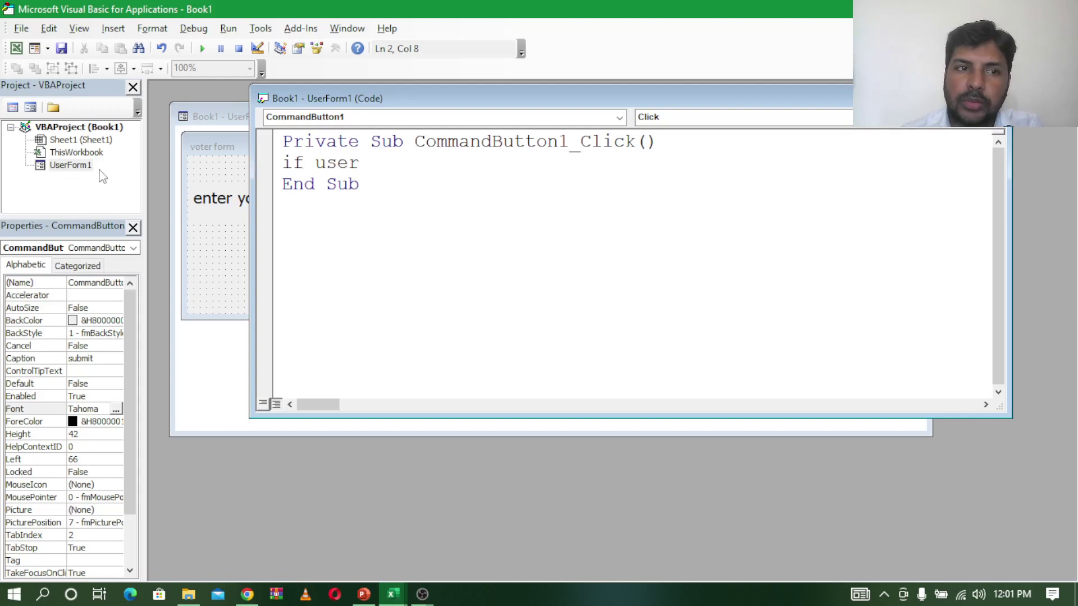
pyautogui.write('for')
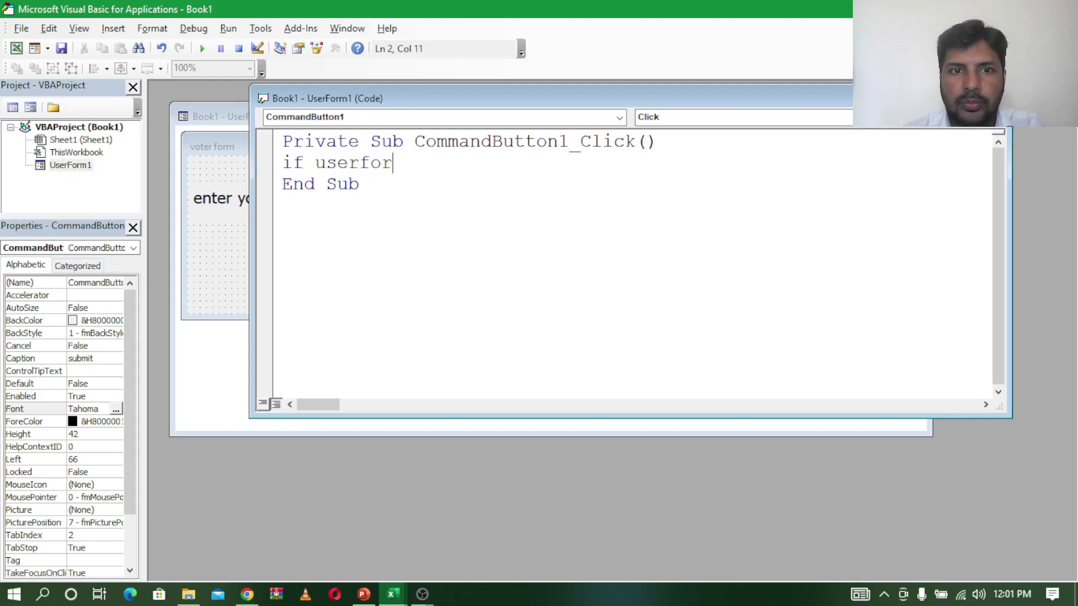
pyautogui.write('m1.')
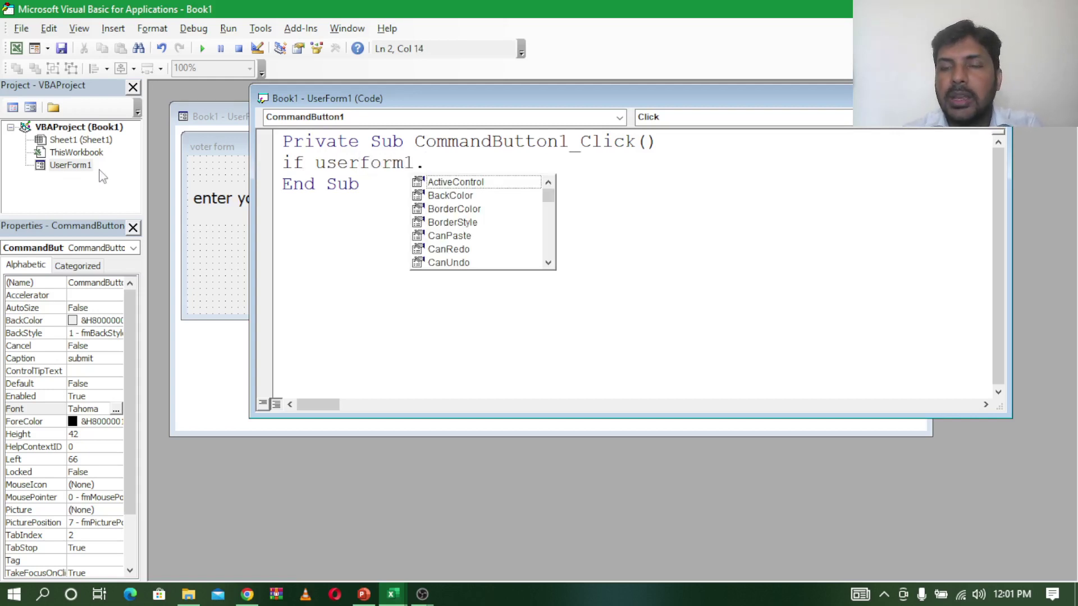
pyautogui.write('t')
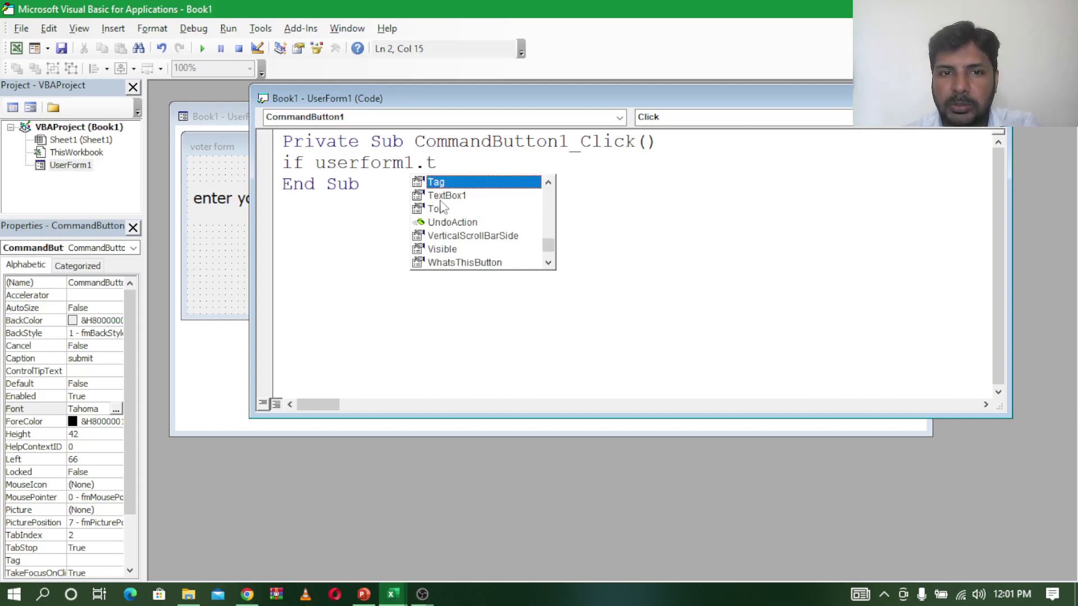
pyautogui.write('e')
pyautogui.press('Tab')
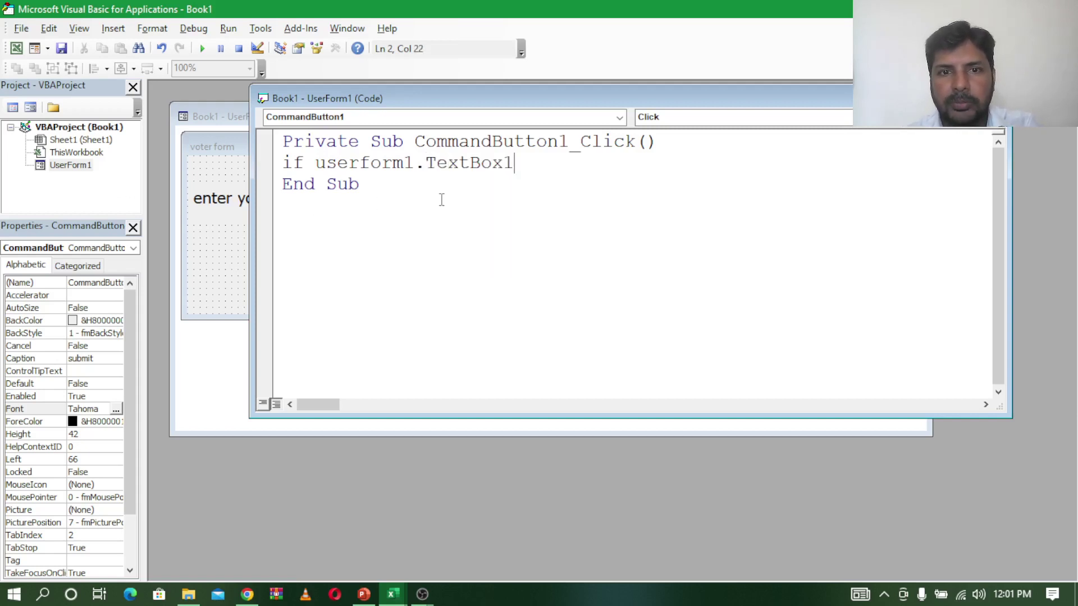
pyautogui.write('.')
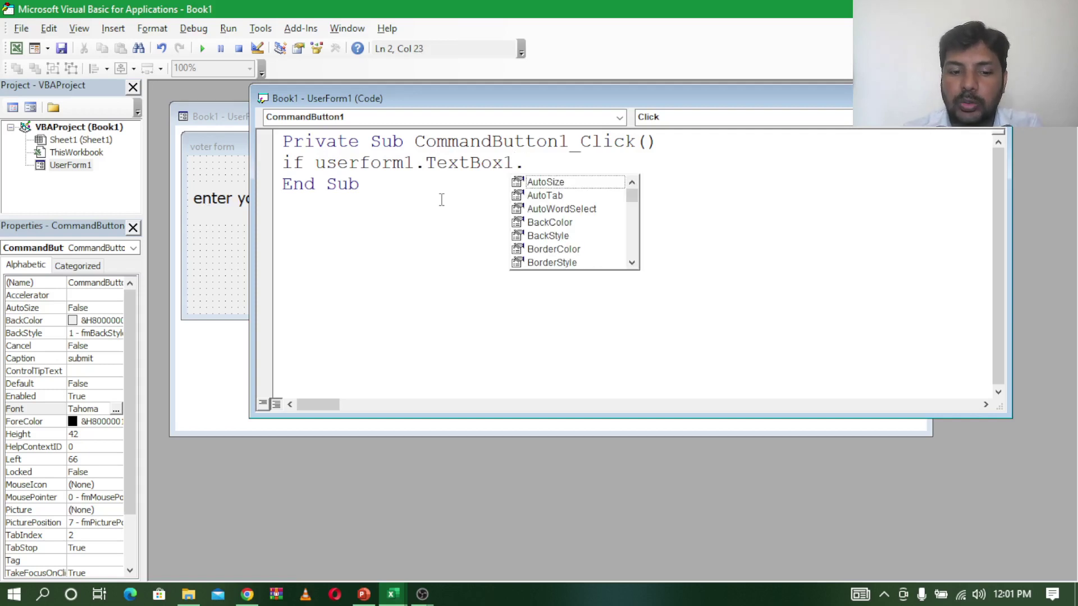
pyautogui.write('value')
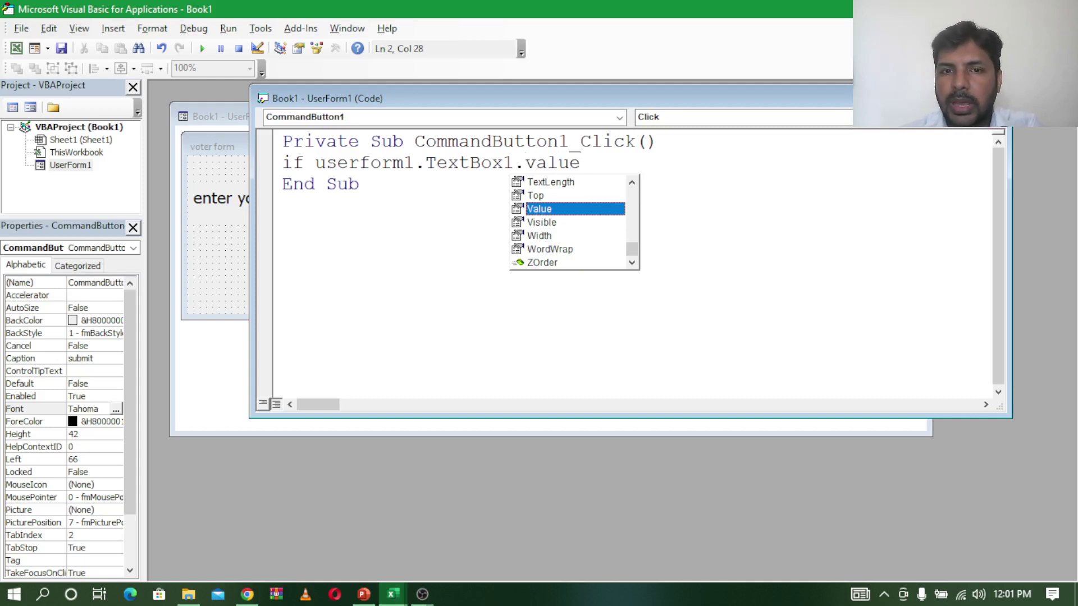
pyautogui.press('BackSpace')
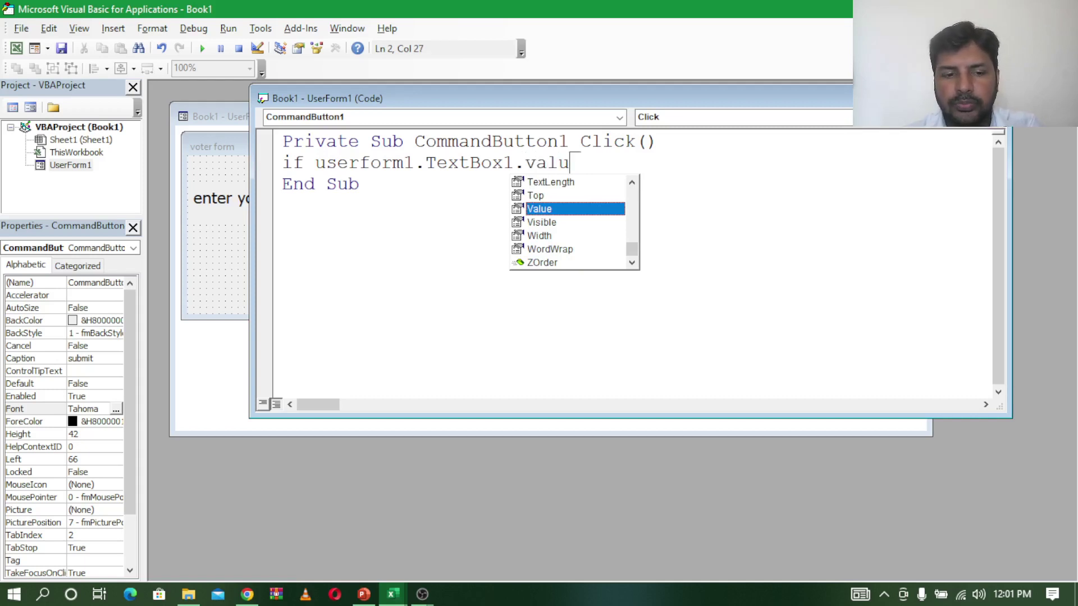
pyautogui.write('e>')
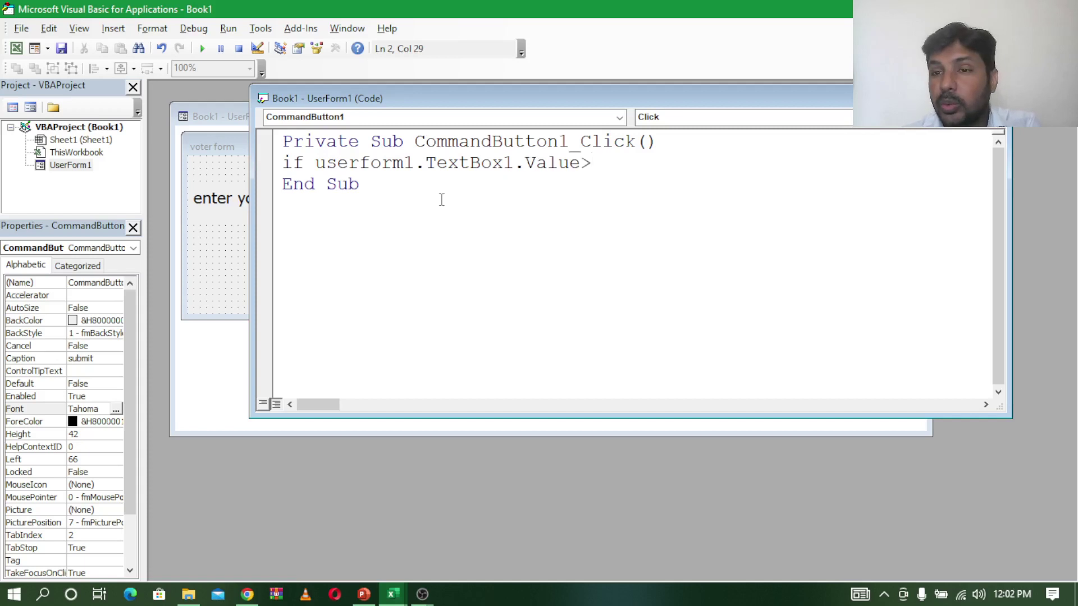
pyautogui.write('18 ')
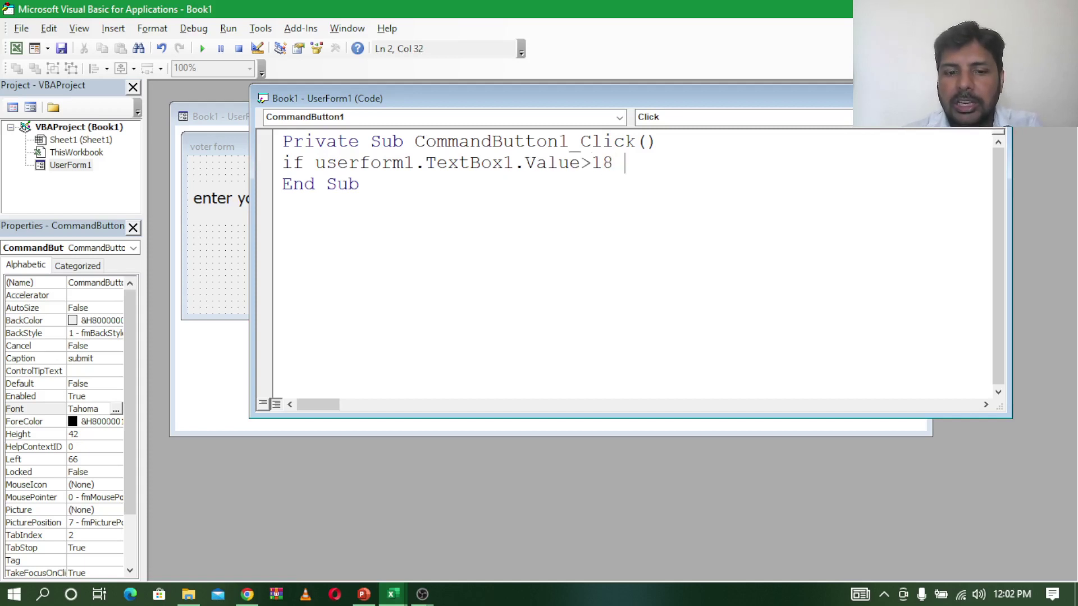
pyautogui.write('then')
pyautogui.press('Return')
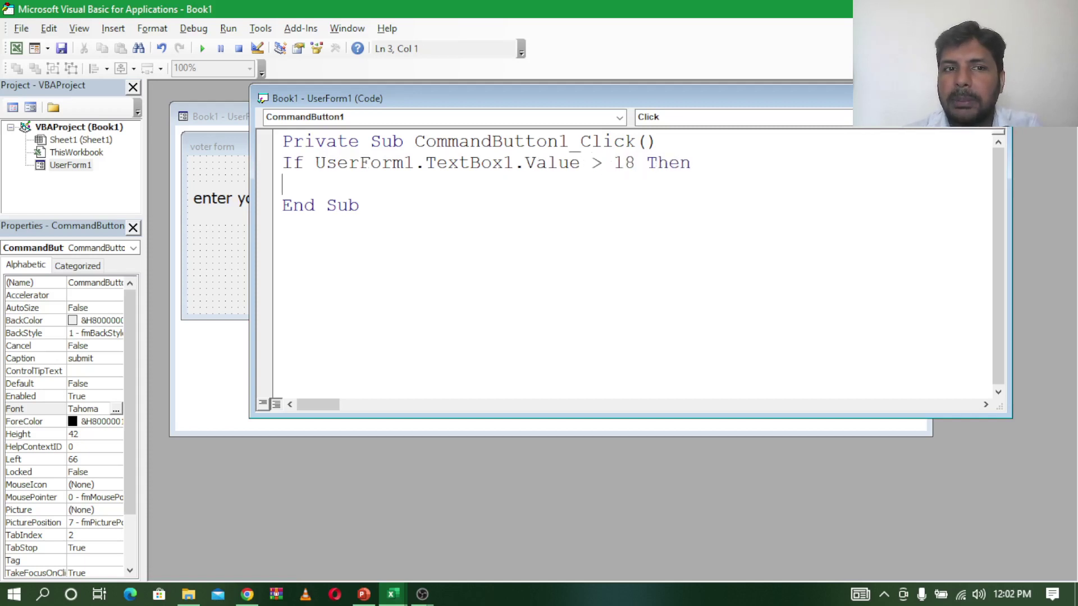
# Step: Add the line MsgBox "your elgible for voter id" under the If
pyautogui.write('ms')
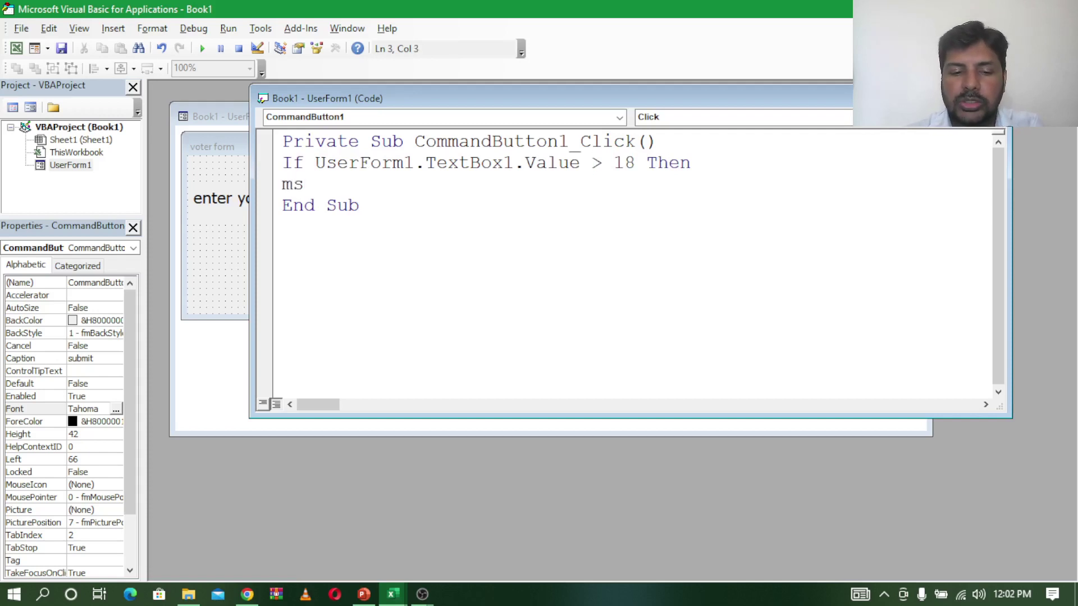
pyautogui.write('g')
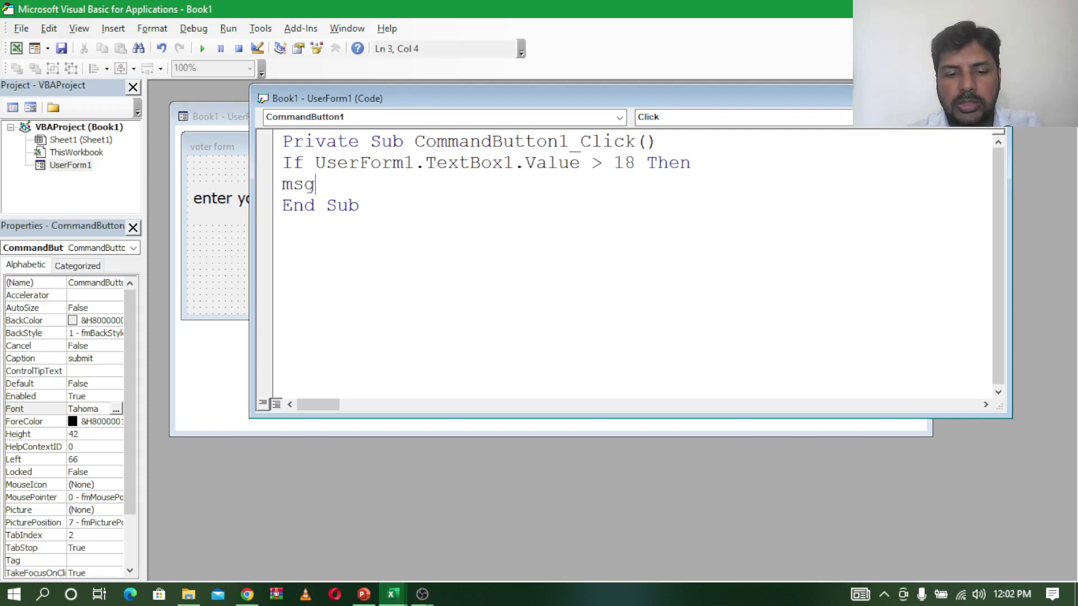
pyautogui.write('box"')
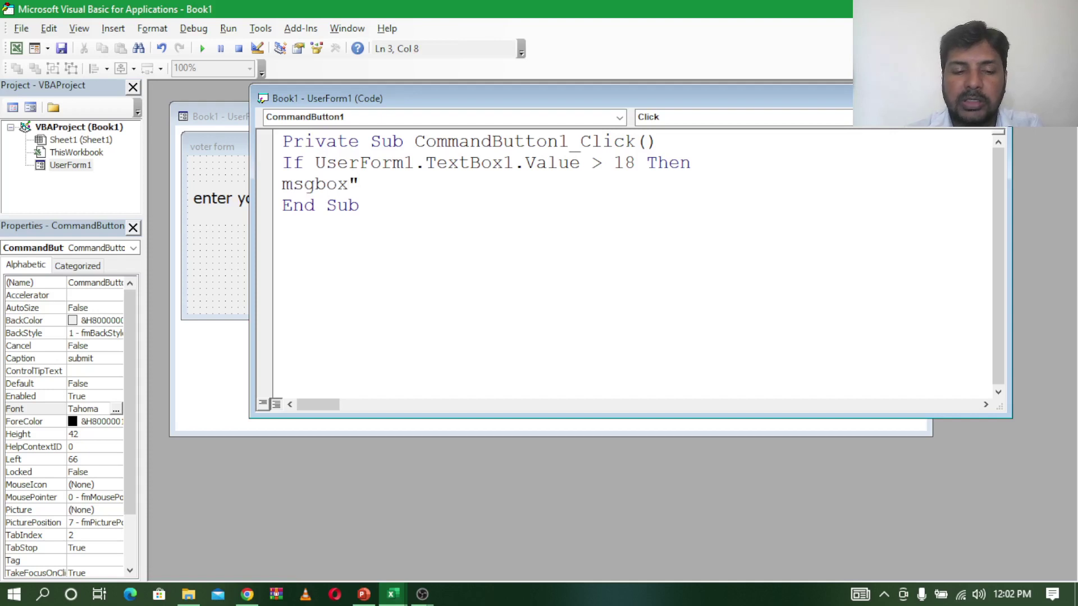
pyautogui.write('yout')
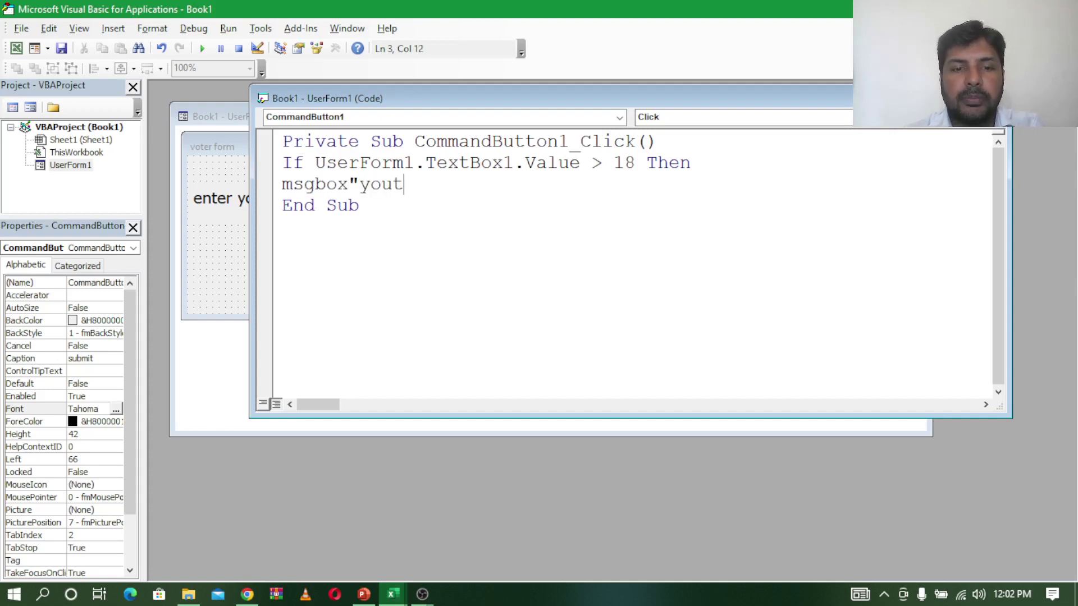
pyautogui.press('BackSpace')
pyautogui.write('r el')
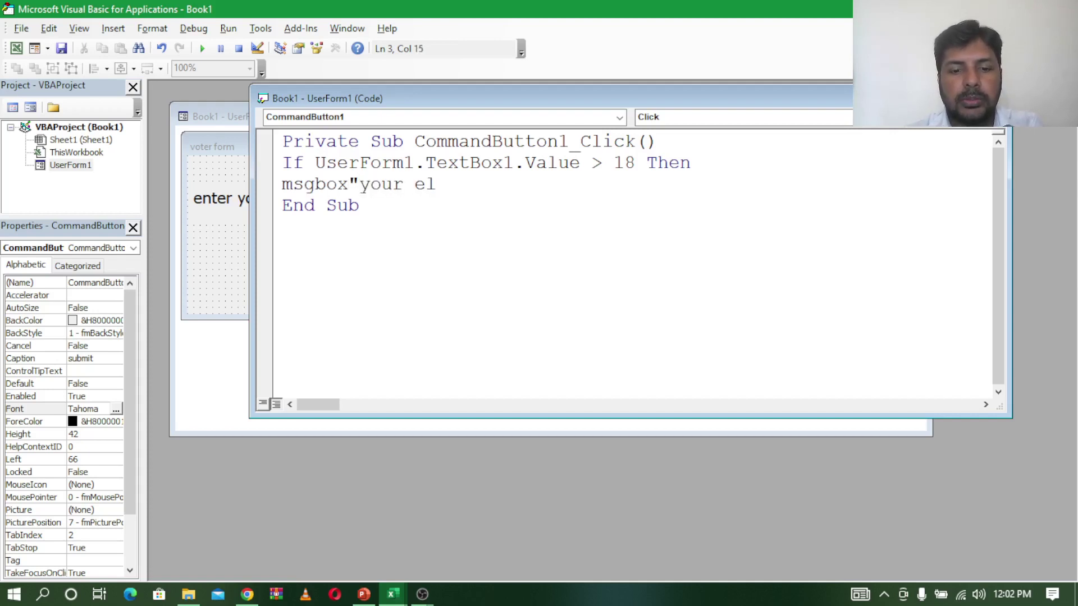
pyautogui.write('gible fo')
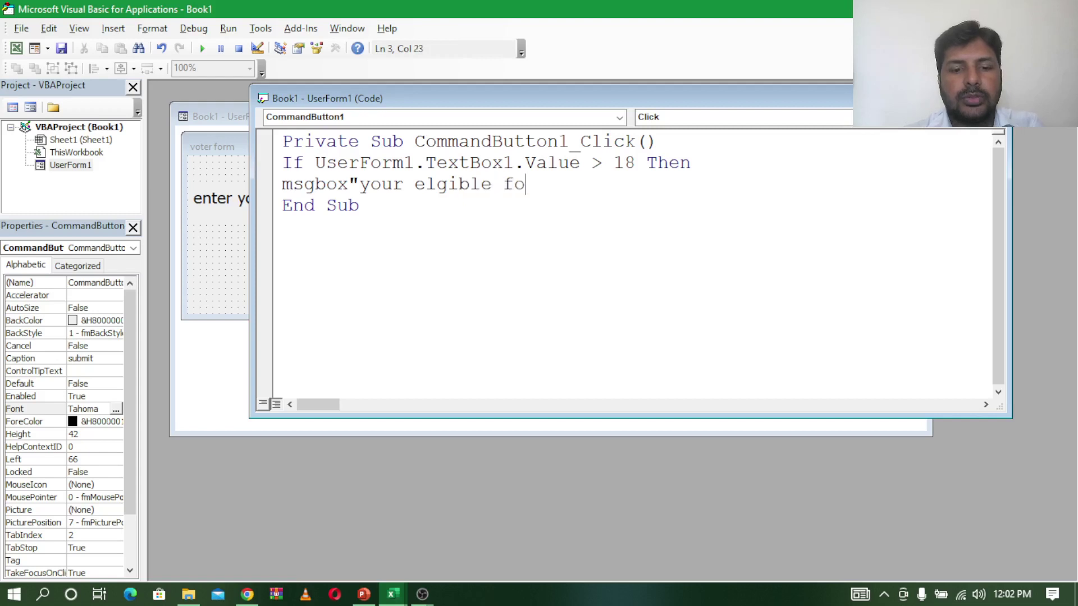
pyautogui.write(' r')
pyautogui.press('BackSpace')
pyautogui.press('BackSpace')
pyautogui.write('r ')
pyautogui.write('votr')
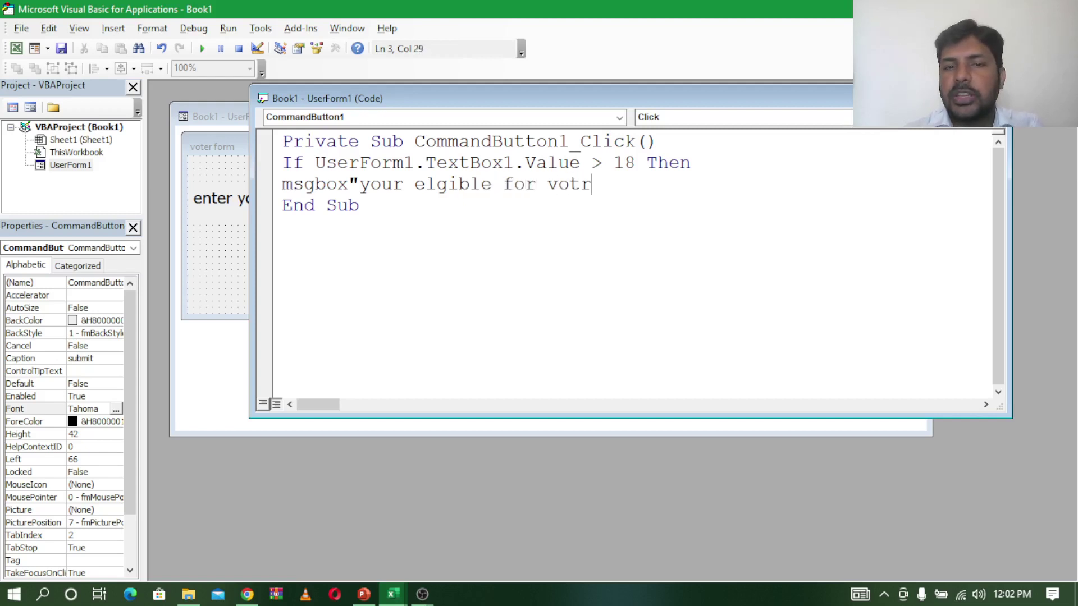
pyautogui.press('BackSpace')
pyautogui.write('et')
pyautogui.press('BackSpace')
pyautogui.write('r ')
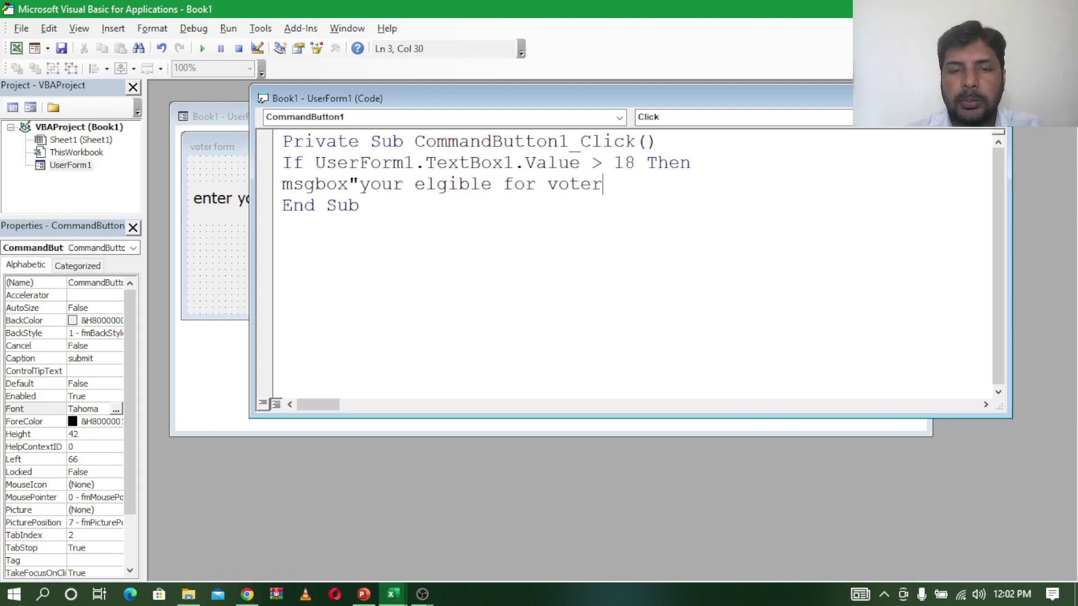
pyautogui.write('id')
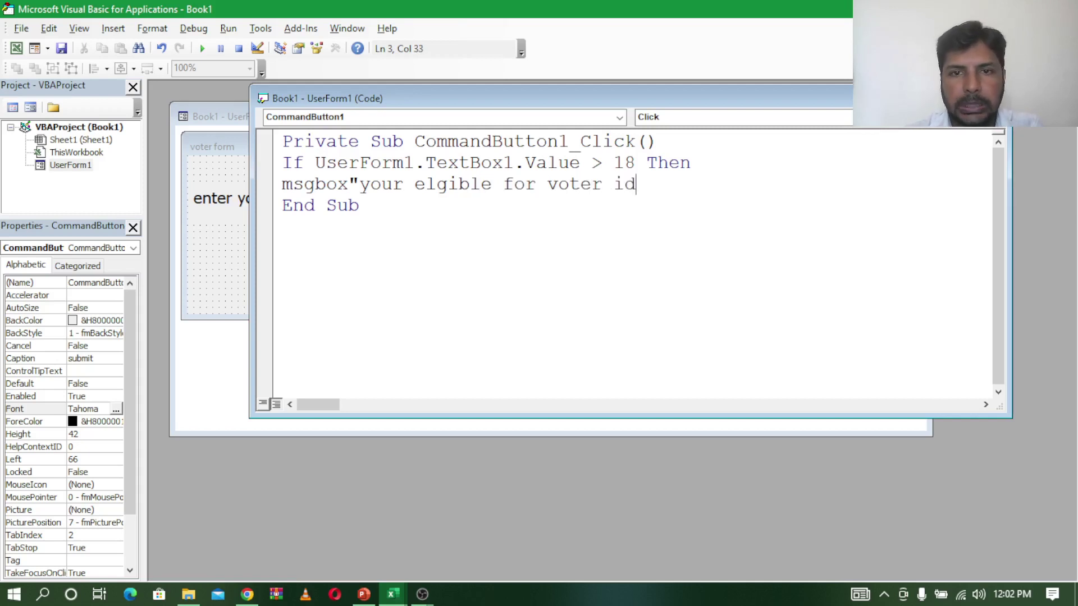
pyautogui.write('"')
pyautogui.press('Return')
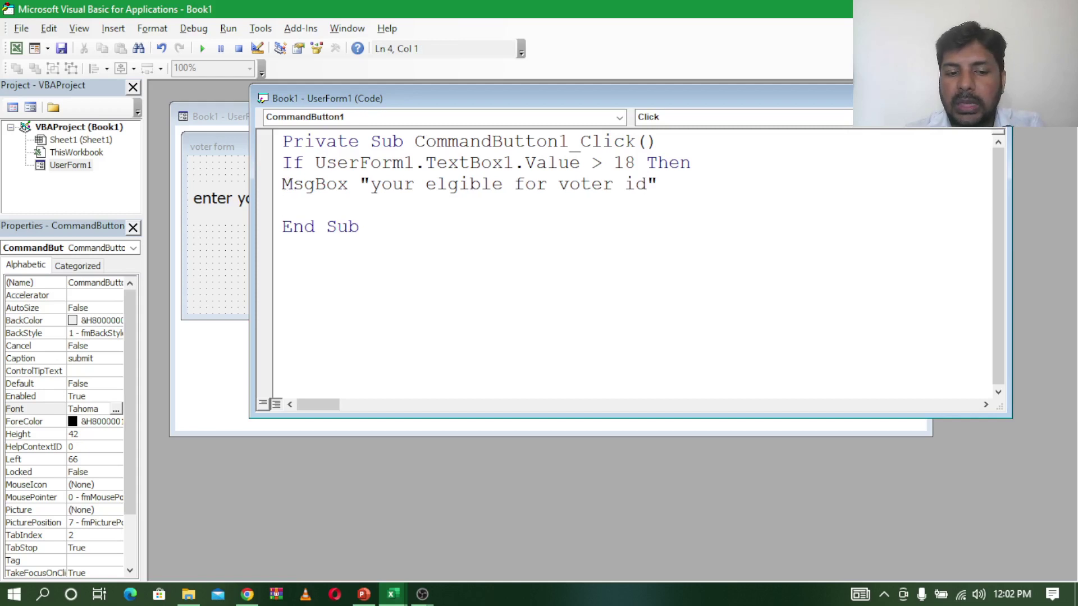
# Step: Add an Else line after the message
pyautogui.write('eld')
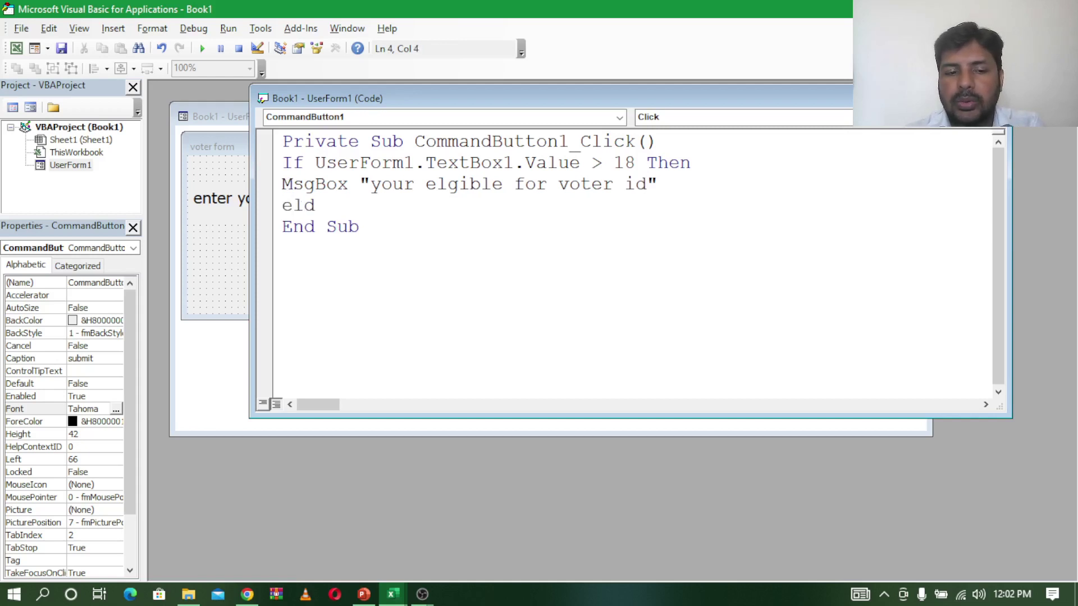
pyautogui.press('BackSpace')
pyautogui.write('se')
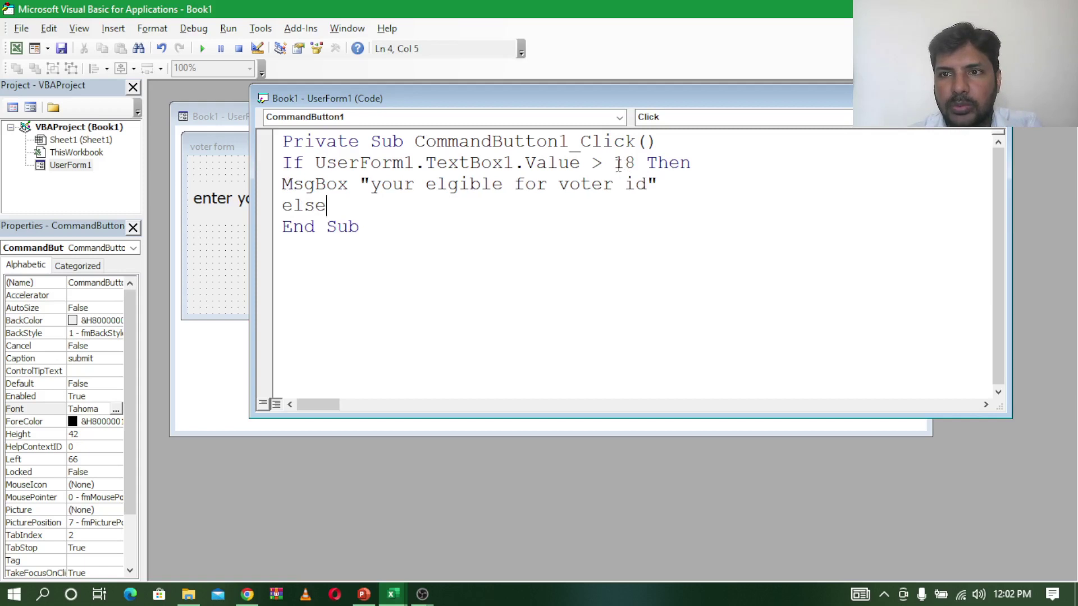
# Step: Change the age condition to >= 18
pyautogui.click(613, 164)
pyautogui.write('=')
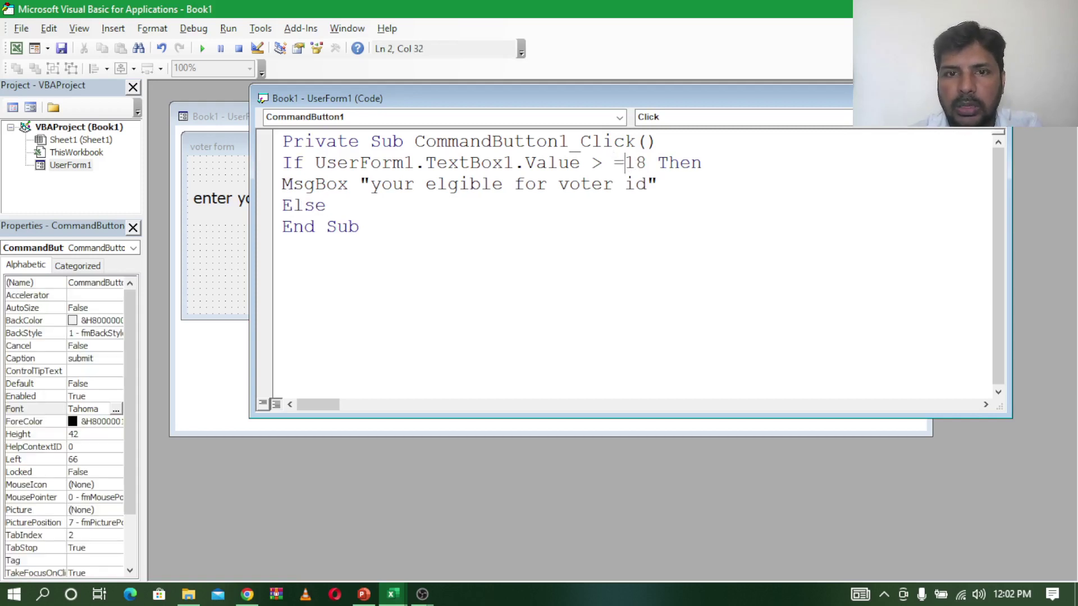
pyautogui.press('BackSpace')
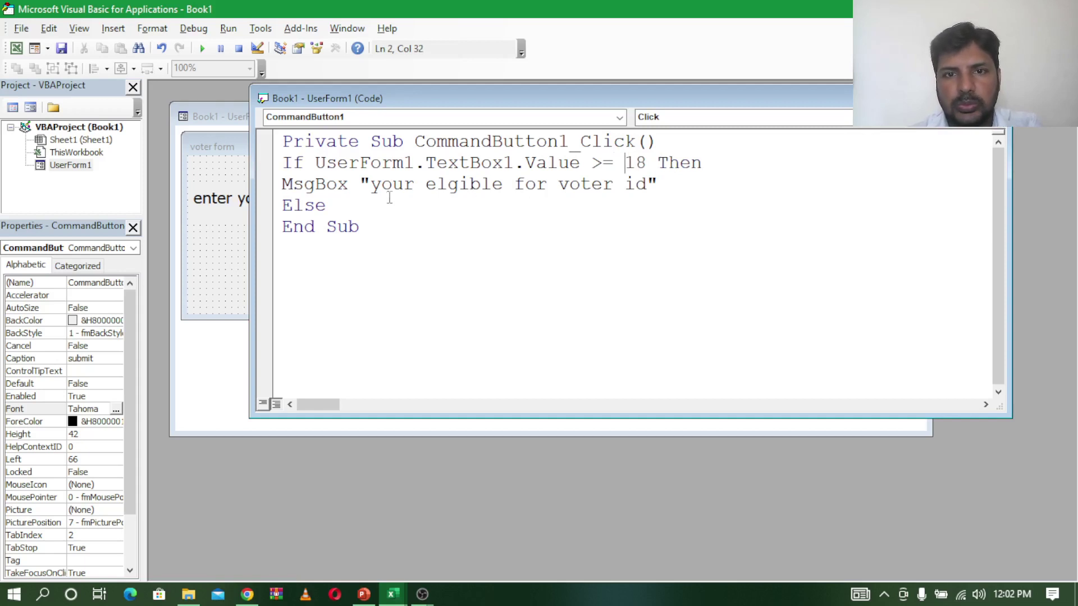
# Step: Under Else, paste the MsgBox line as "your not elgible for voter id" and reposition the code window
pyautogui.click(342, 204)
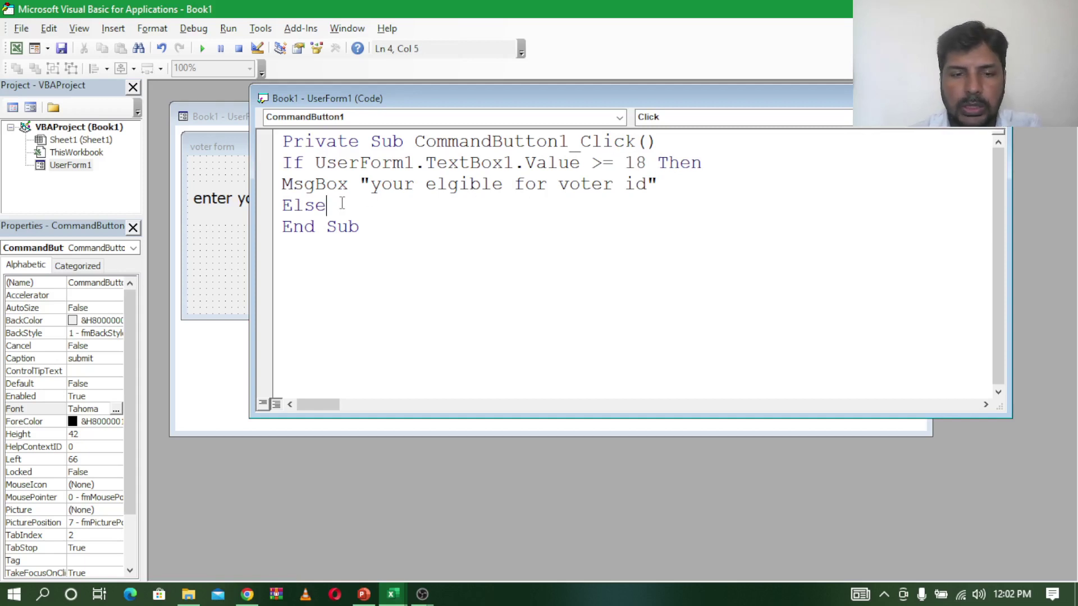
pyautogui.press('Return')
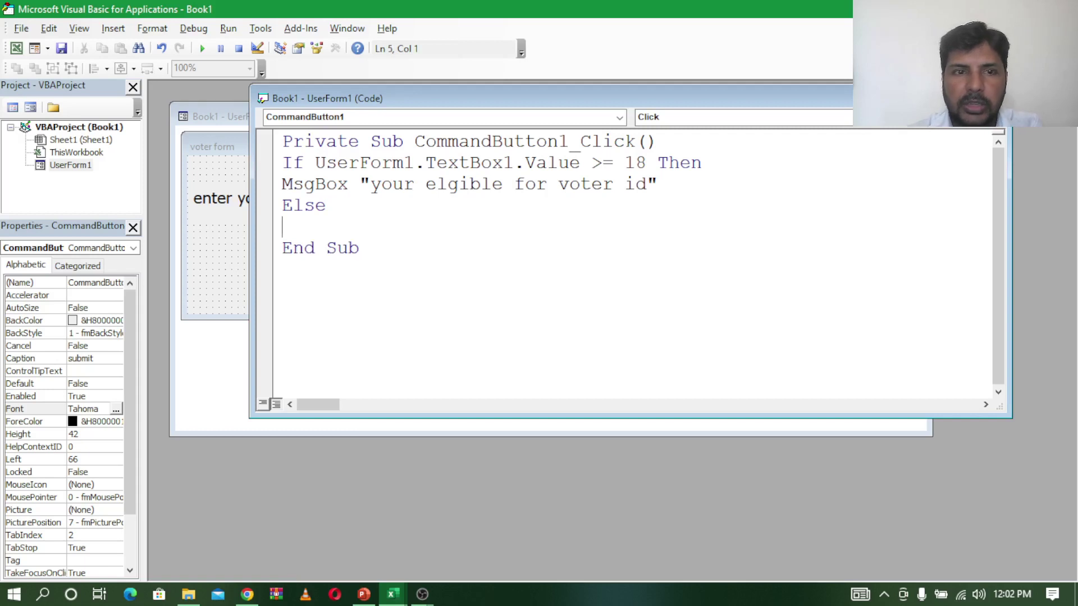
pyautogui.moveTo(283, 184); pyautogui.dragTo(671, 186)
pyautogui.hotkey('ctrl', 'c')
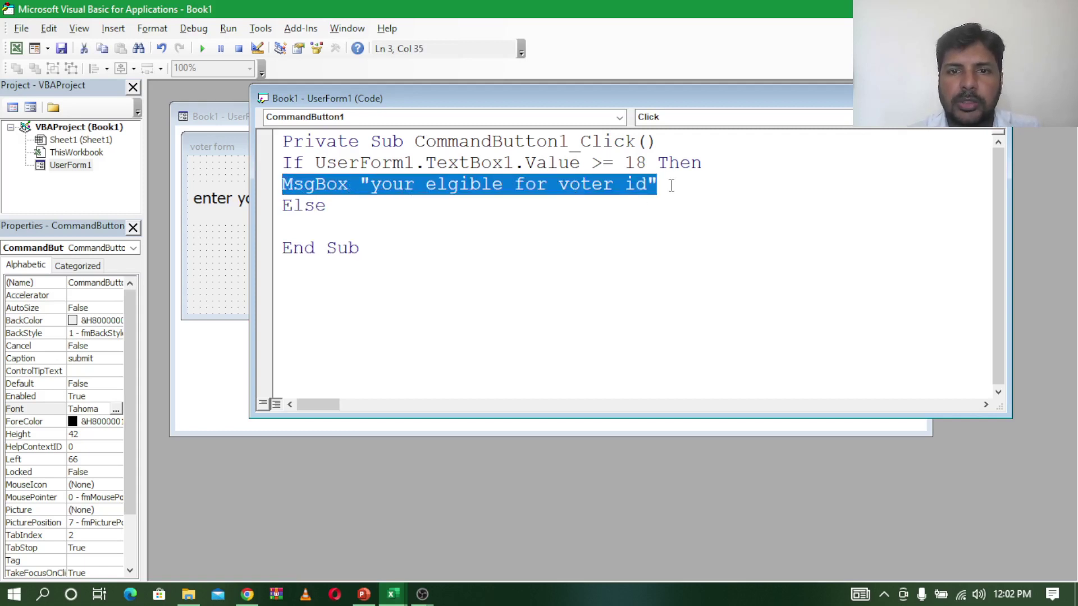
pyautogui.click(342, 237)
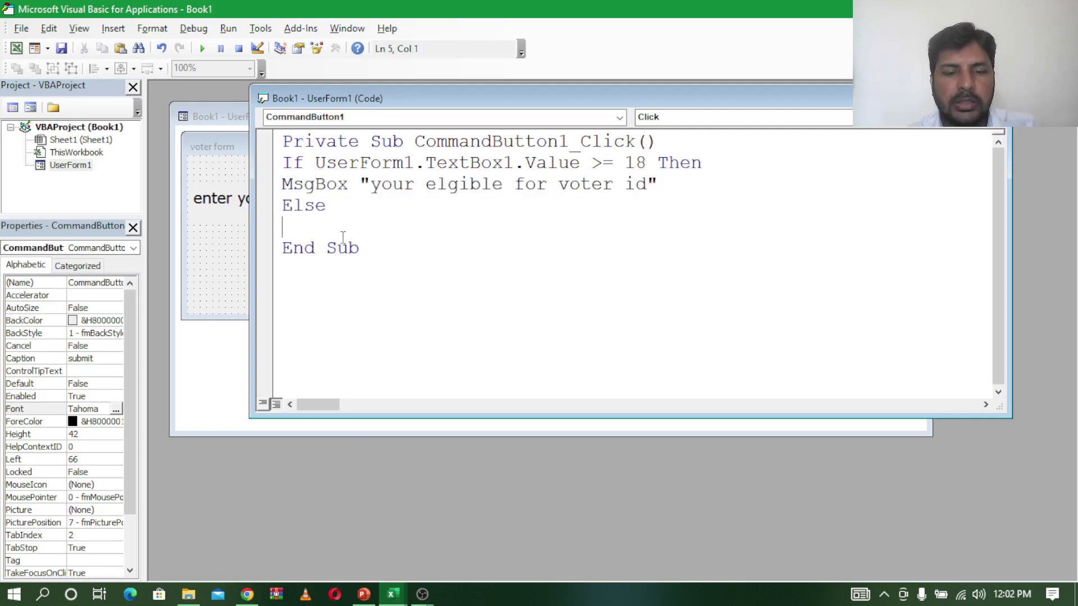
pyautogui.hotkey('ctrl', 'v')
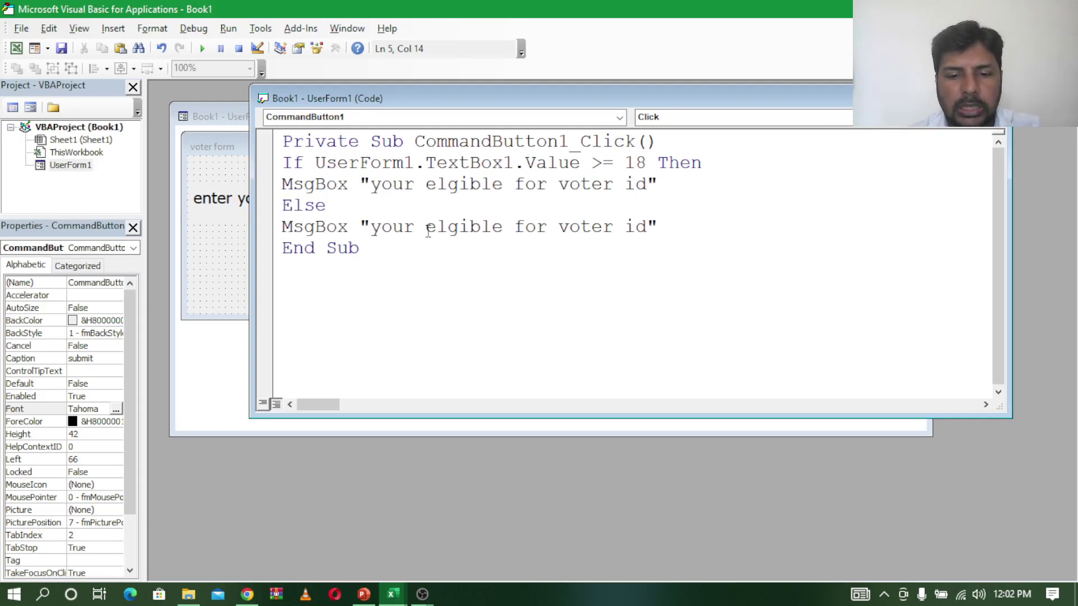
pyautogui.write('not')
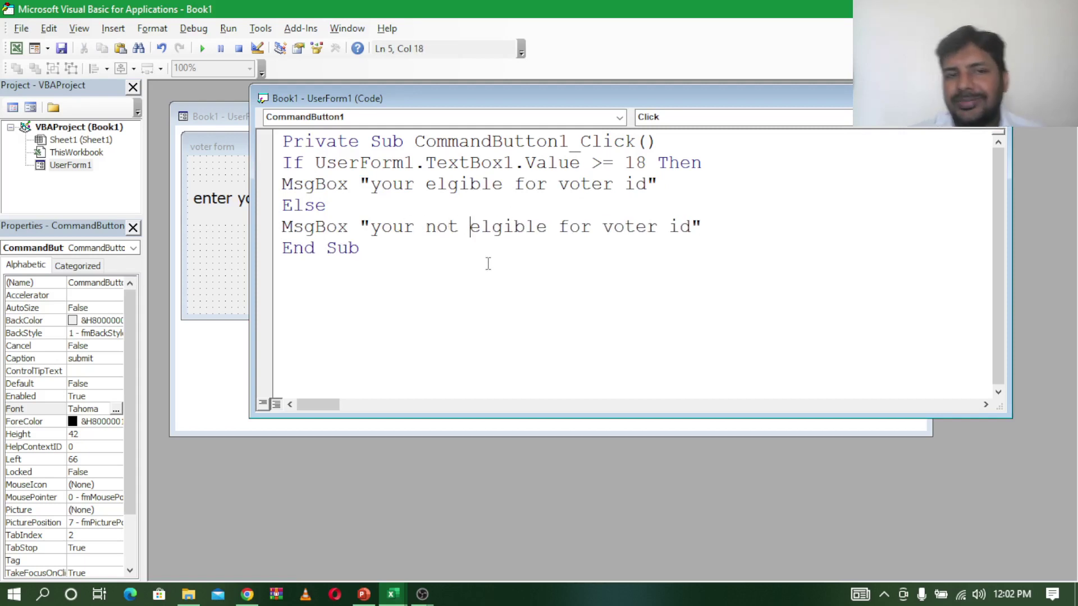
pyautogui.click(488, 264)
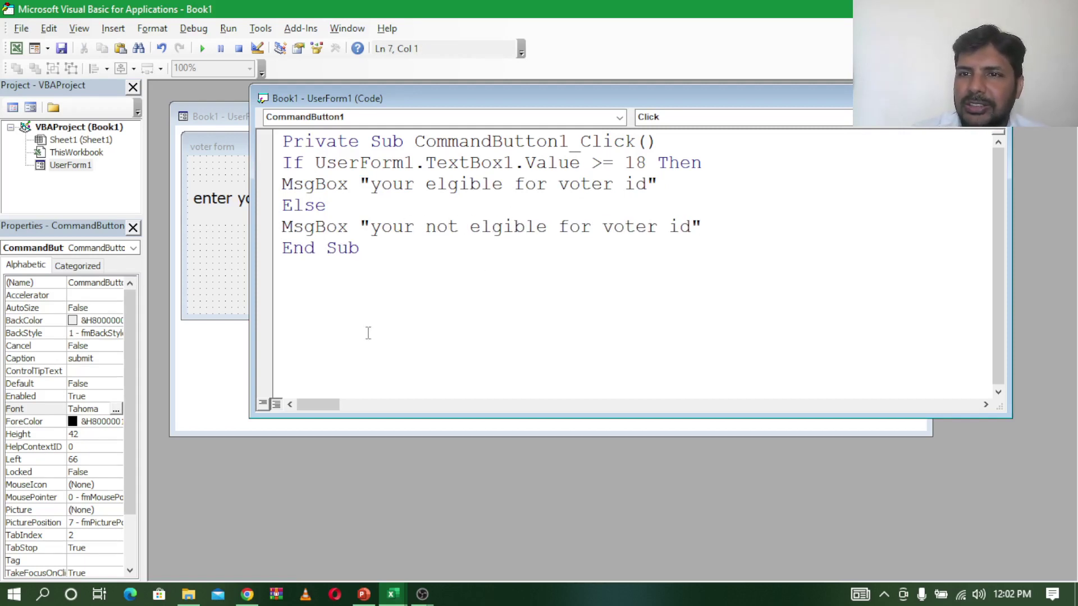
pyautogui.moveTo(955, 100); pyautogui.dragTo(897, 141)
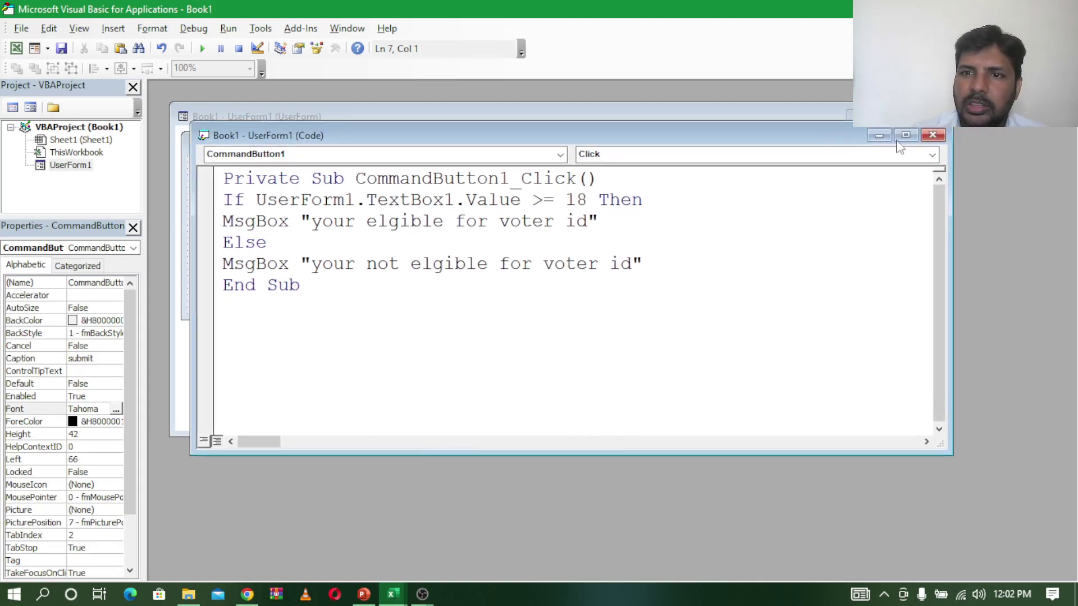
# Step: Run the voter form and submit age 19, triggering a 'Block If without End If' error
pyautogui.click(932, 136)
pyautogui.click(284, 219)
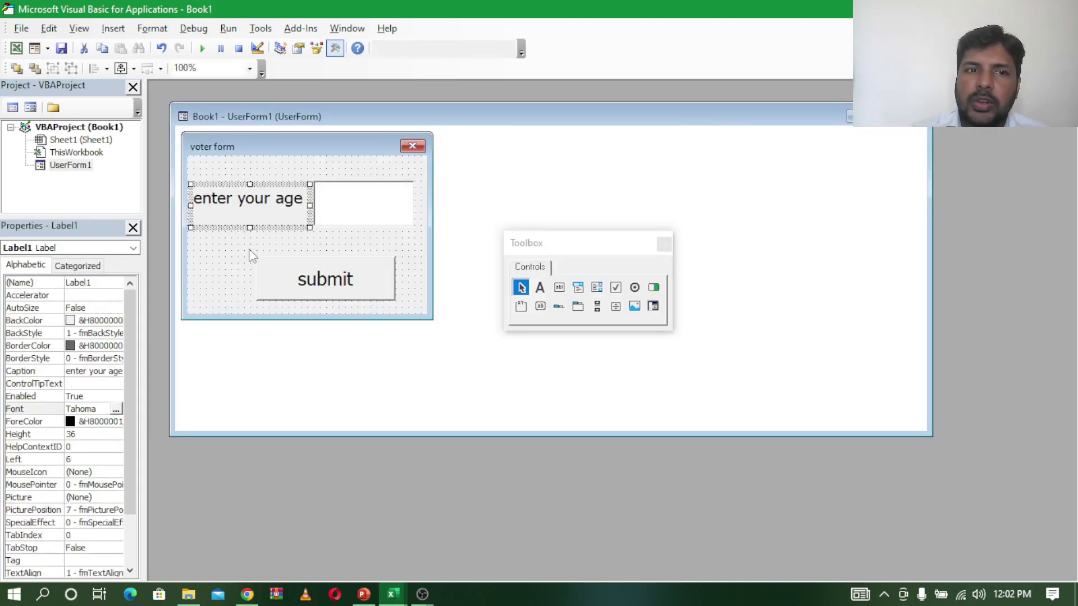
pyautogui.click(219, 263)
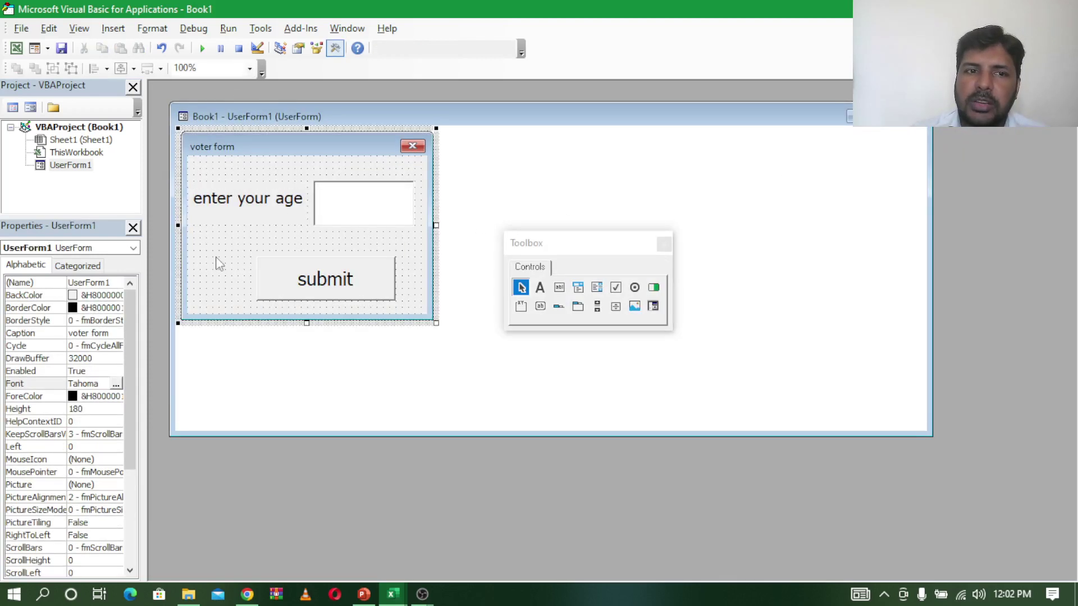
pyautogui.click(203, 49)
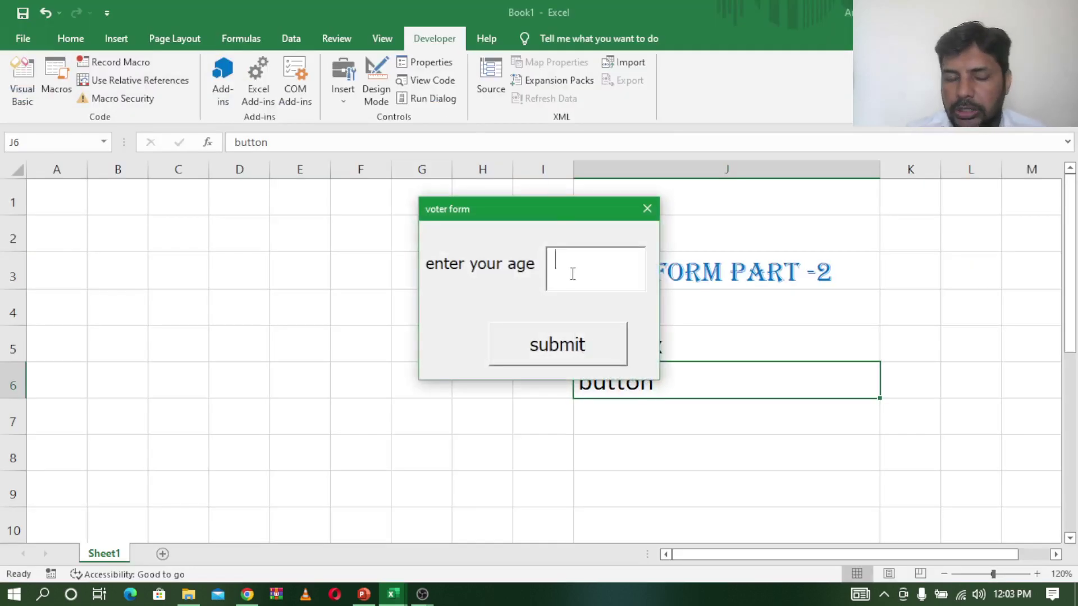
pyautogui.write('1')
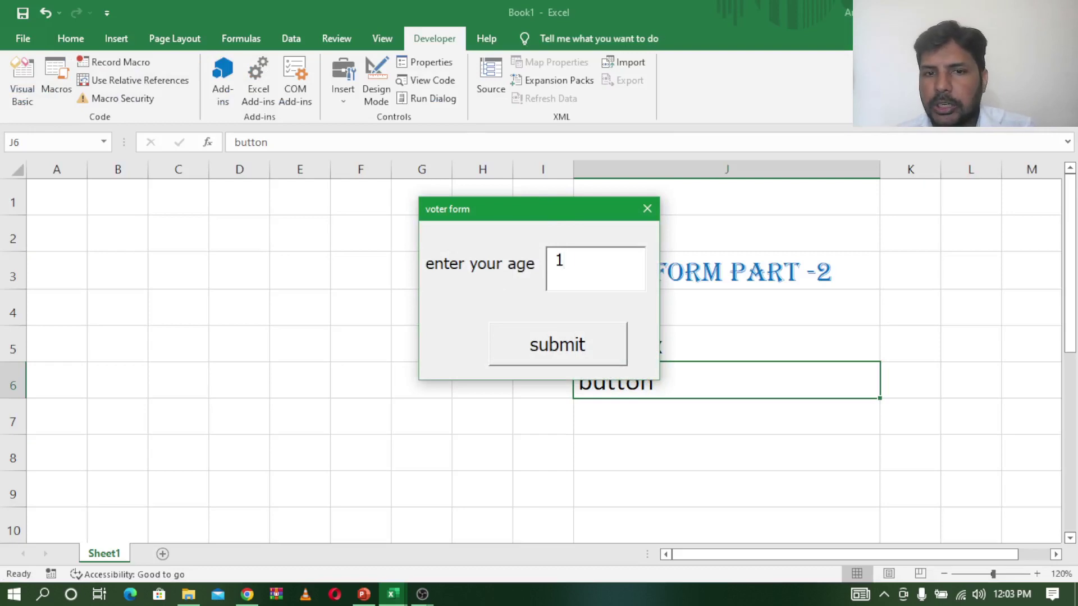
pyautogui.write('9')
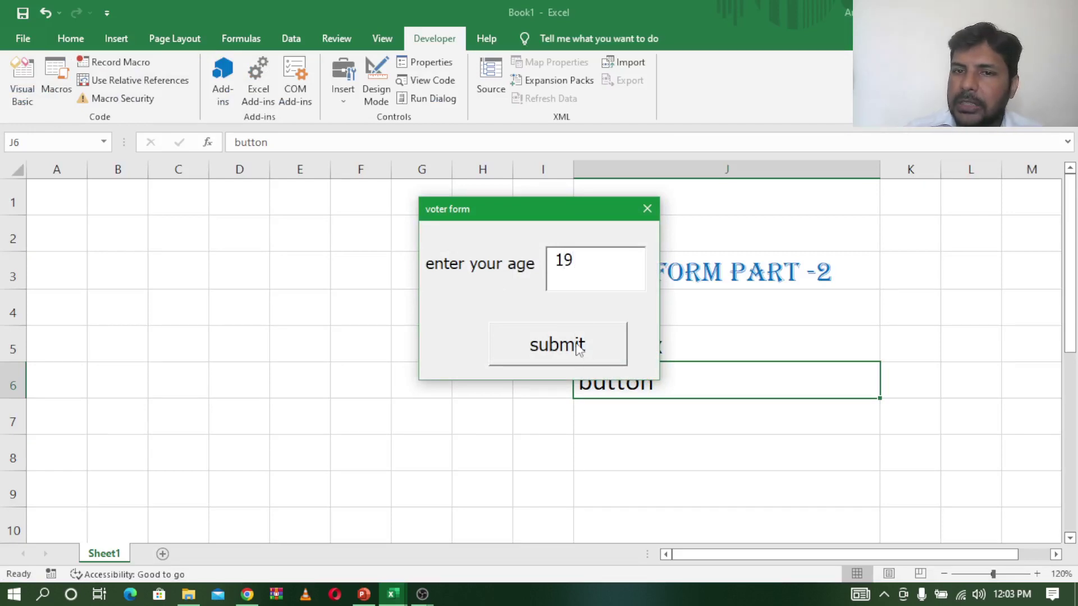
pyautogui.click(579, 349)
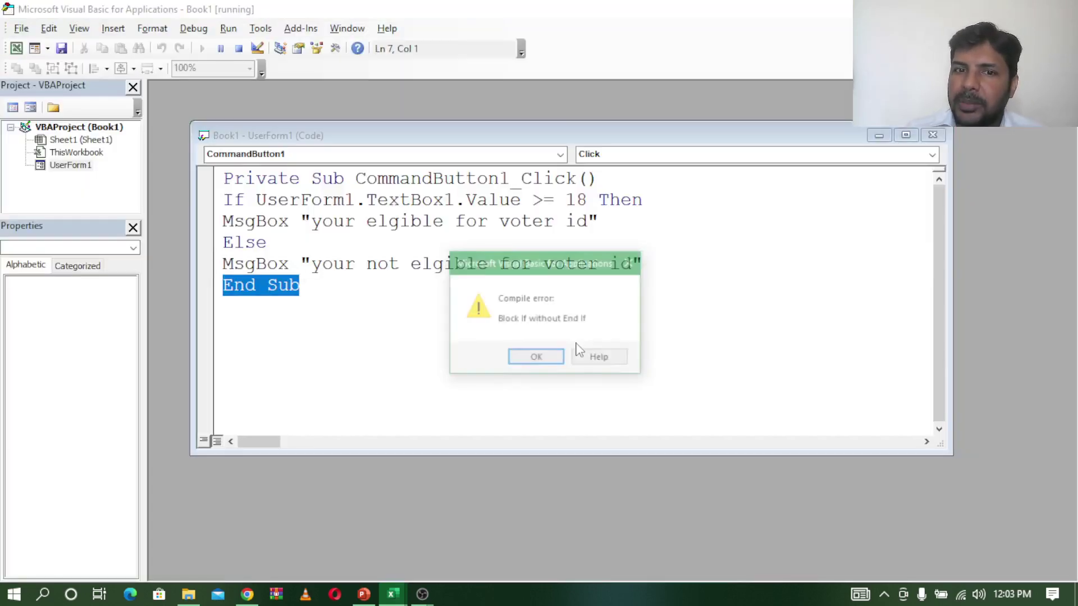
# Step: Dismiss the error, reset the run, and add an End If line before End Sub
pyautogui.click(537, 358)
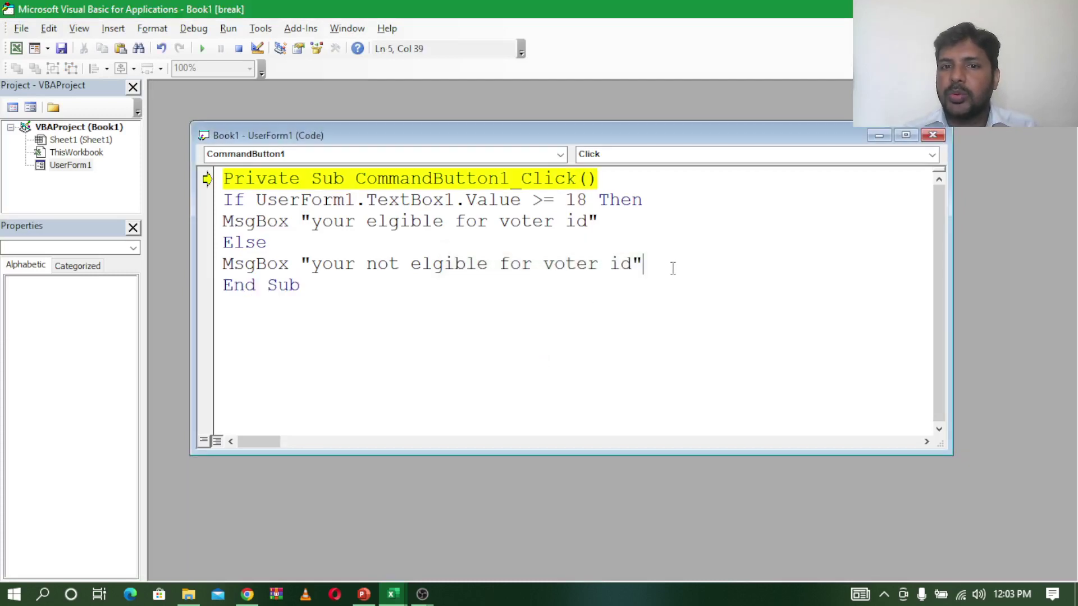
pyautogui.click(239, 49)
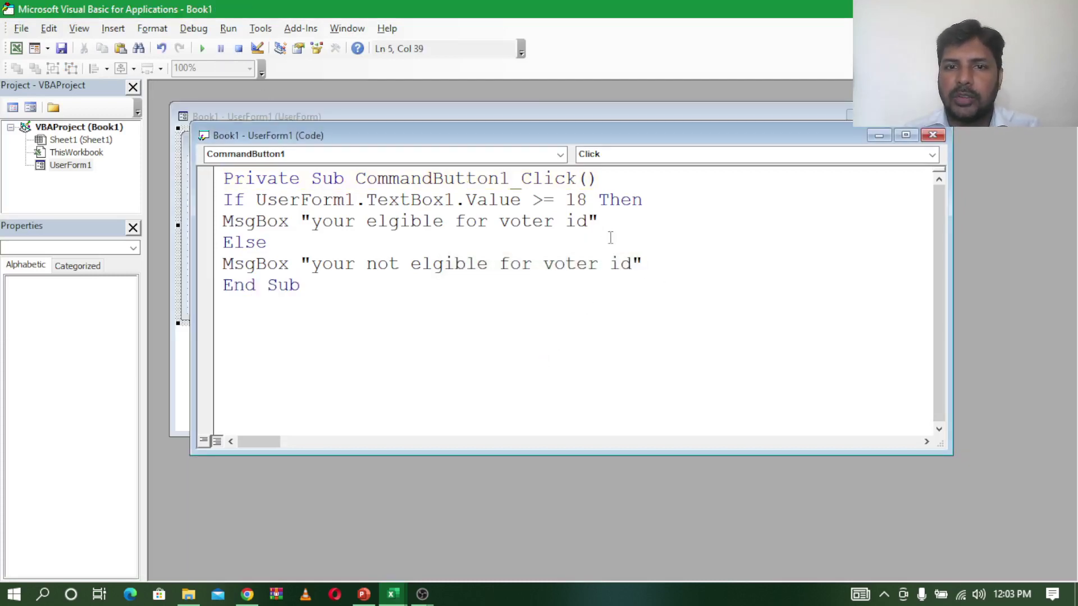
pyautogui.press('Return')
pyautogui.write('e')
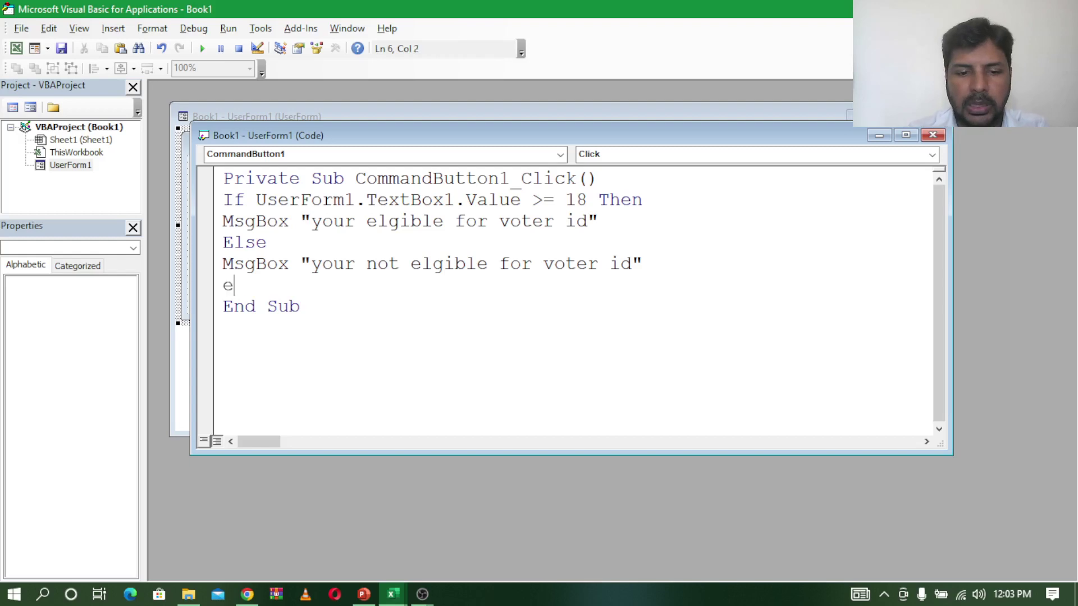
pyautogui.write('nf')
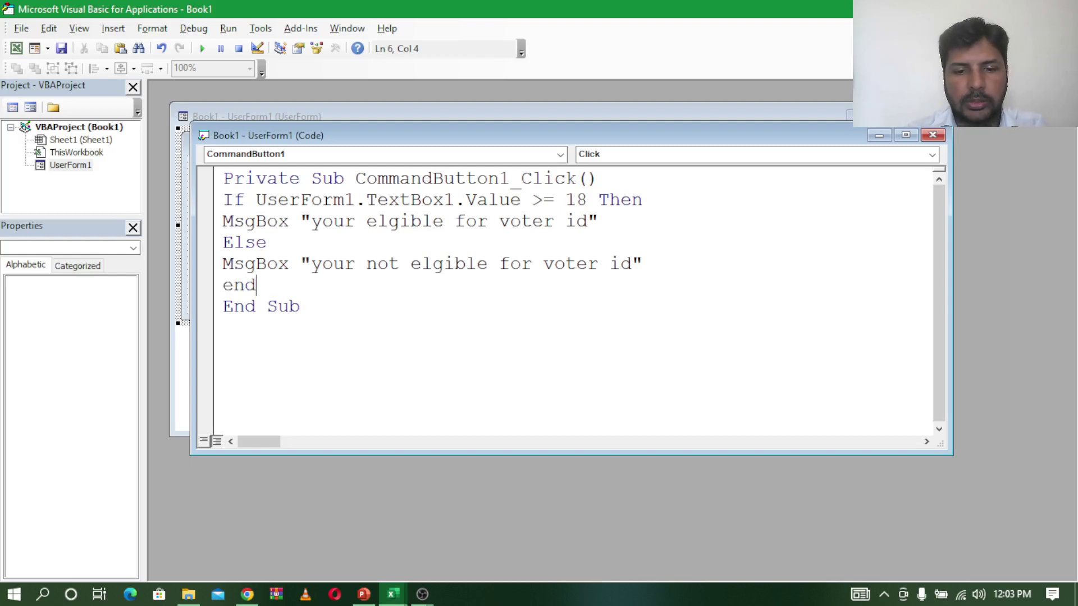
pyautogui.press('Return')
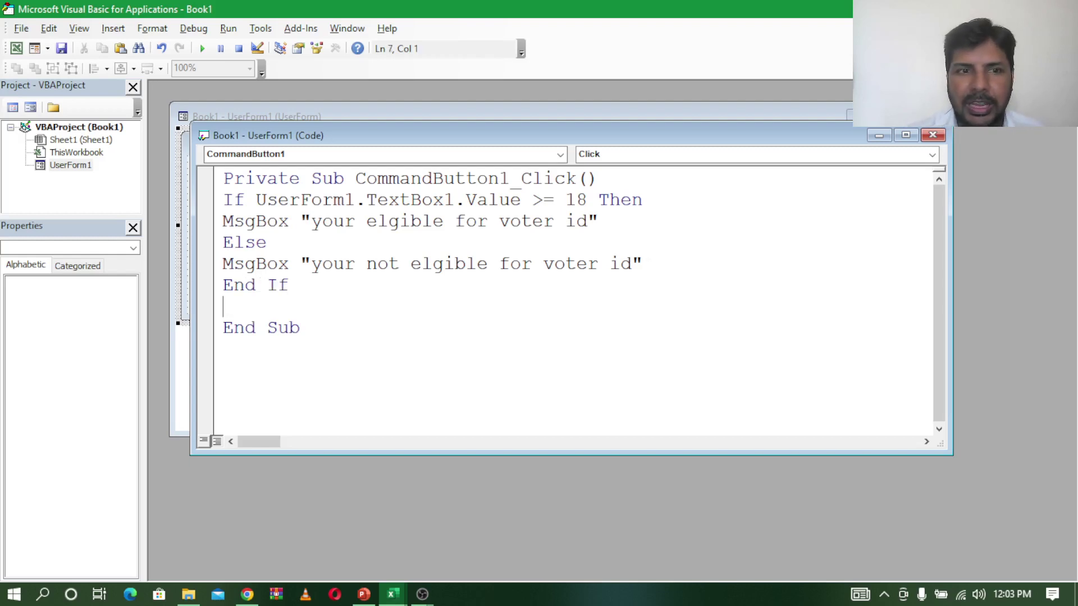
pyautogui.press('BackSpace')
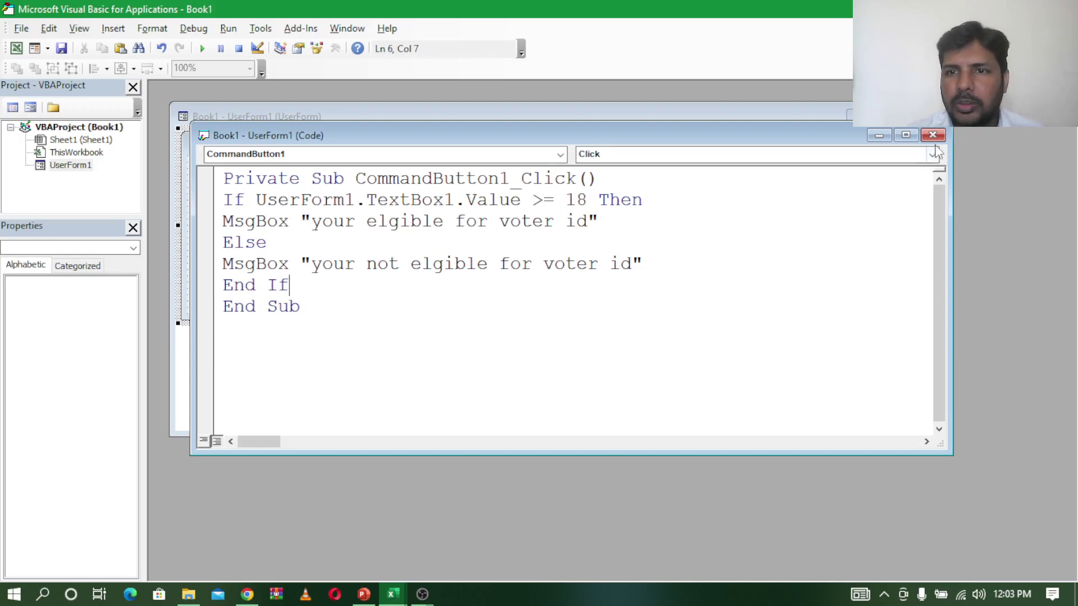
pyautogui.click(932, 135)
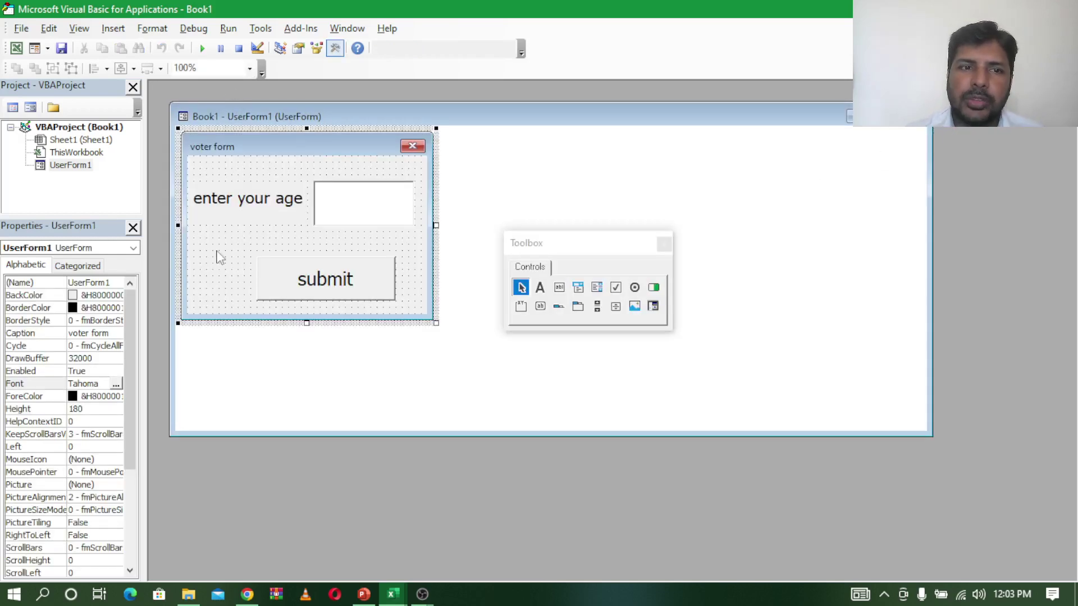
# Step: Run the voter form with age 20 and confirm the eligible message
pyautogui.click(202, 48)
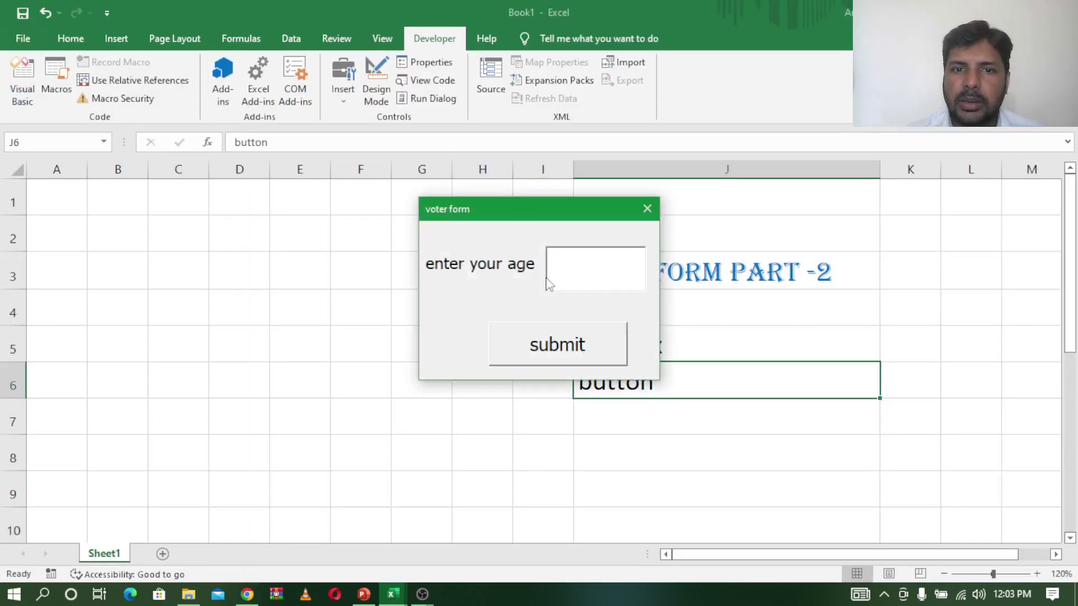
pyautogui.write('20')
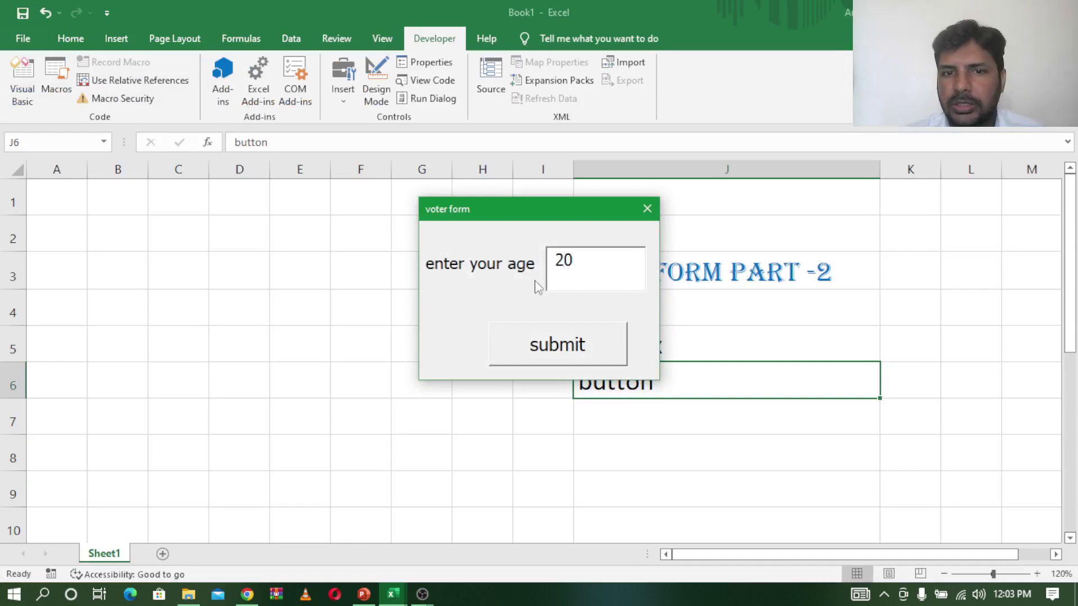
pyautogui.click(598, 352)
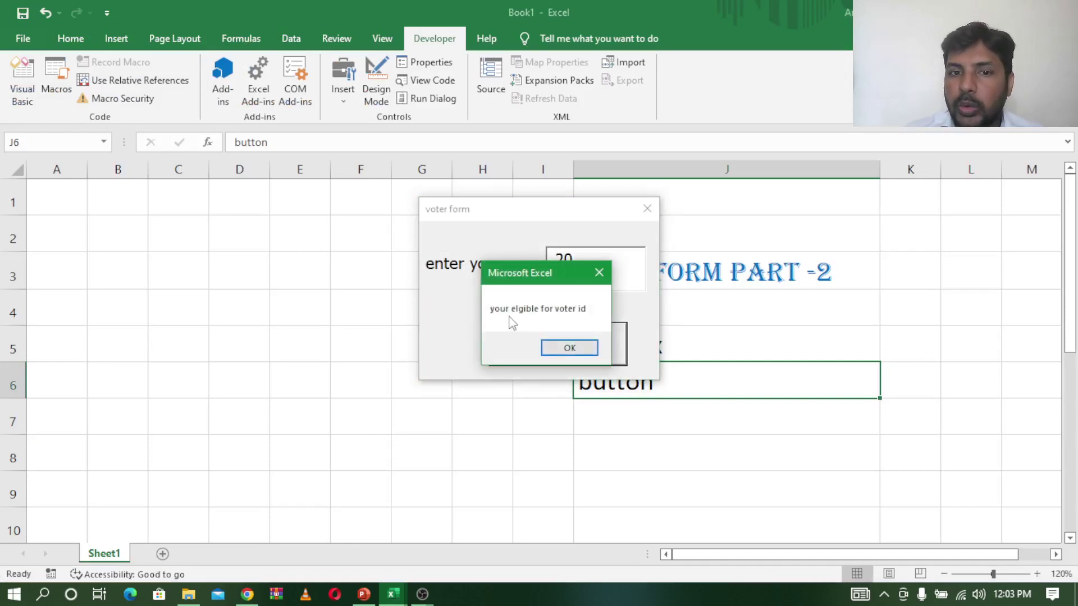
pyautogui.click(579, 347)
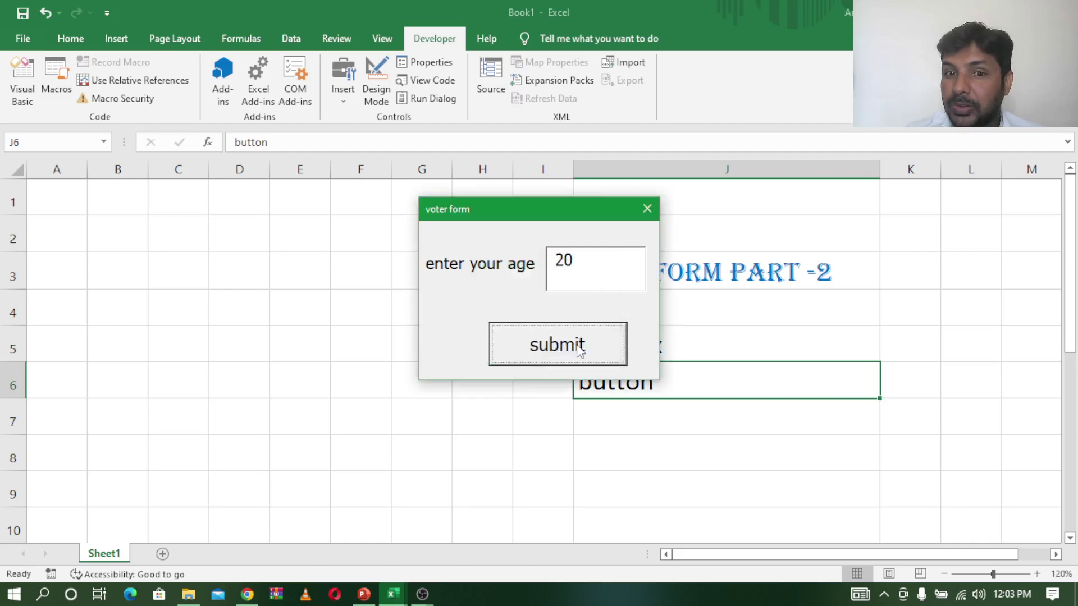
# Step: Change the age to 15, confirm the not eligible message, and close the running form
pyautogui.doubleClick(576, 265)
pyautogui.press('BackSpace')
pyautogui.write('15')
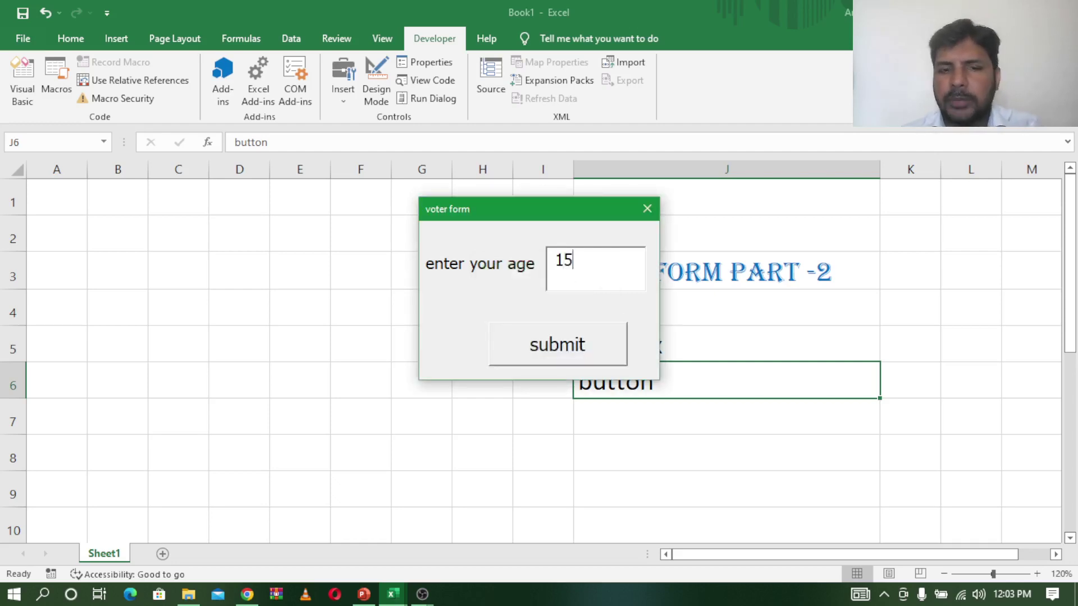
pyautogui.click(541, 345)
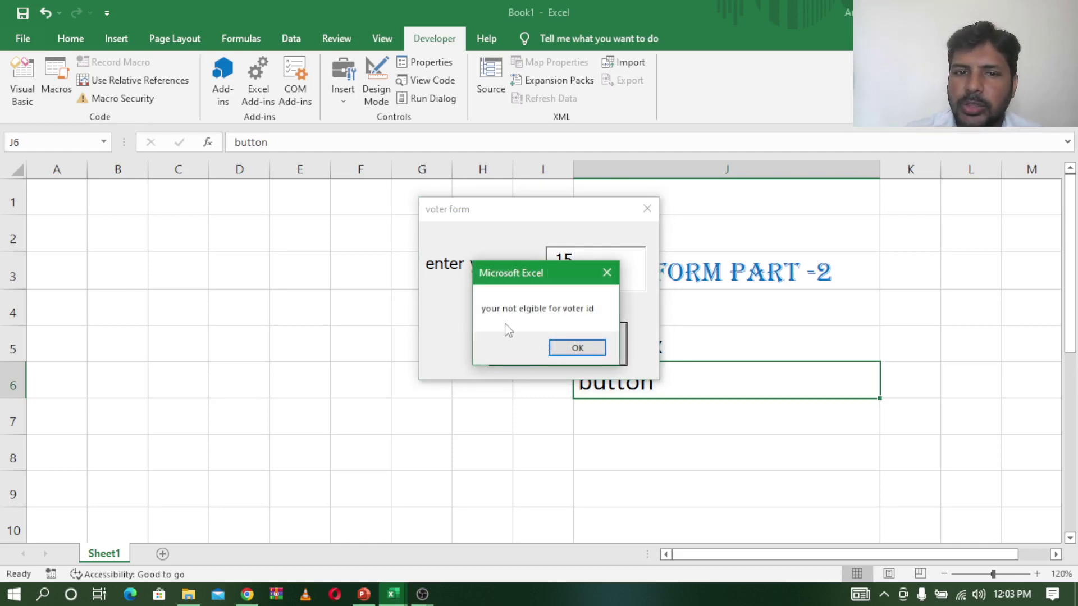
pyautogui.click(595, 352)
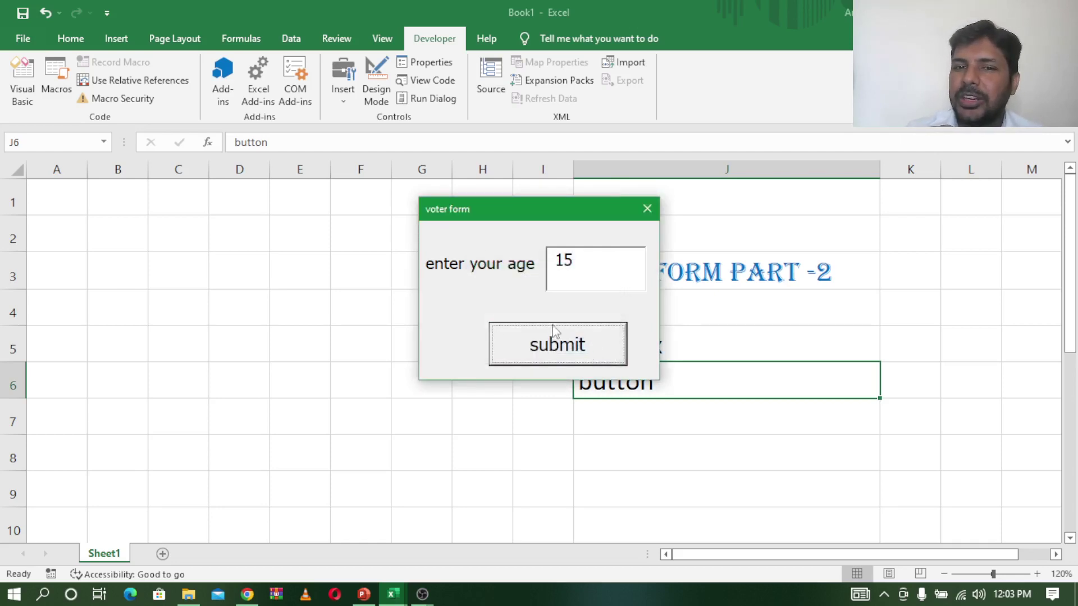
pyautogui.click(647, 209)
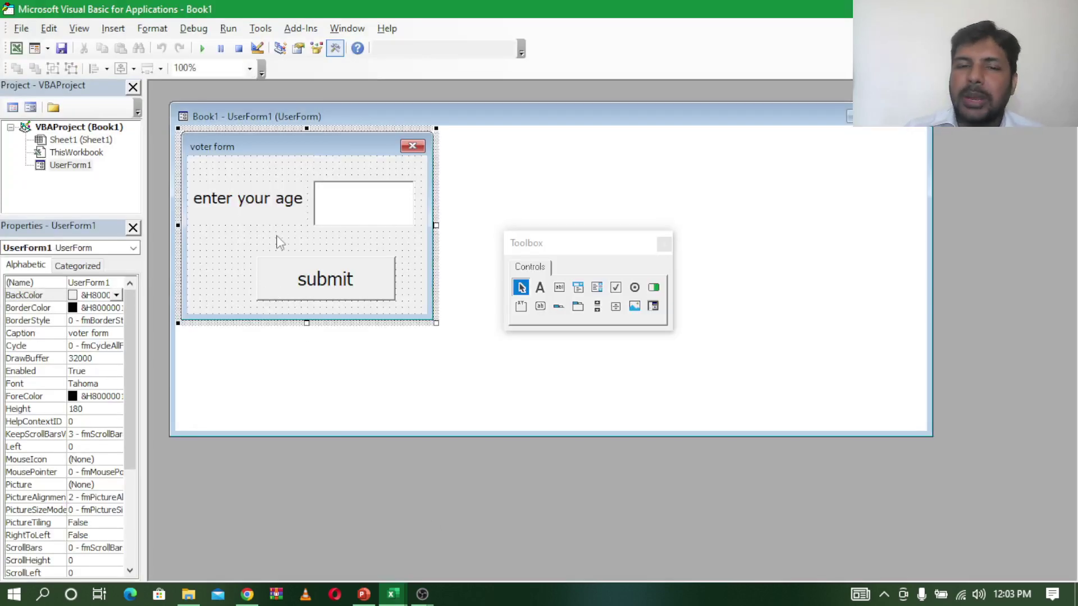
pyautogui.click(243, 213)
pyautogui.click(400, 225)
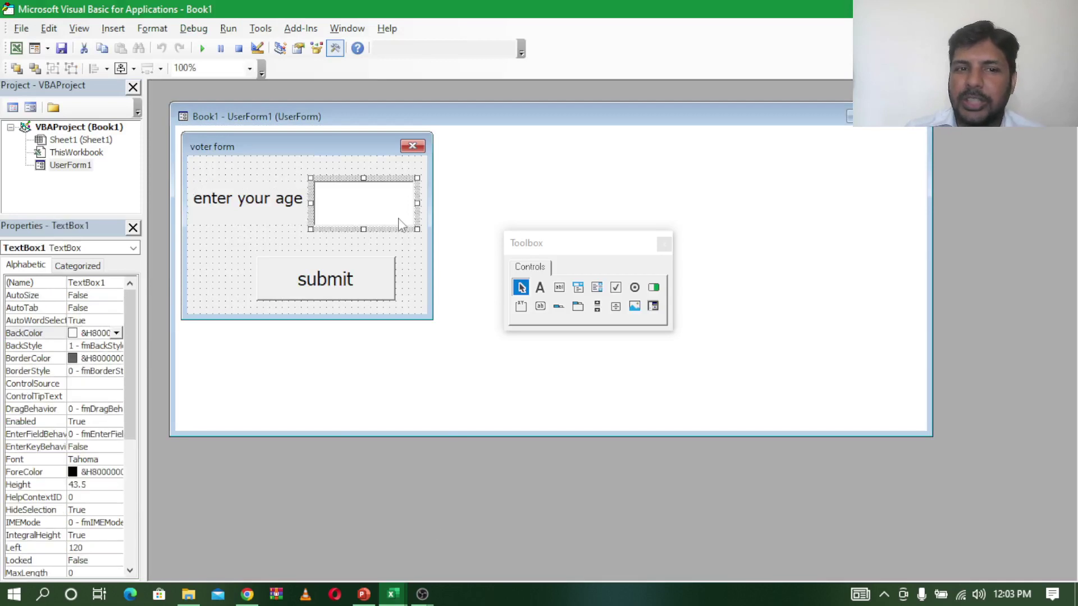
pyautogui.click(335, 287)
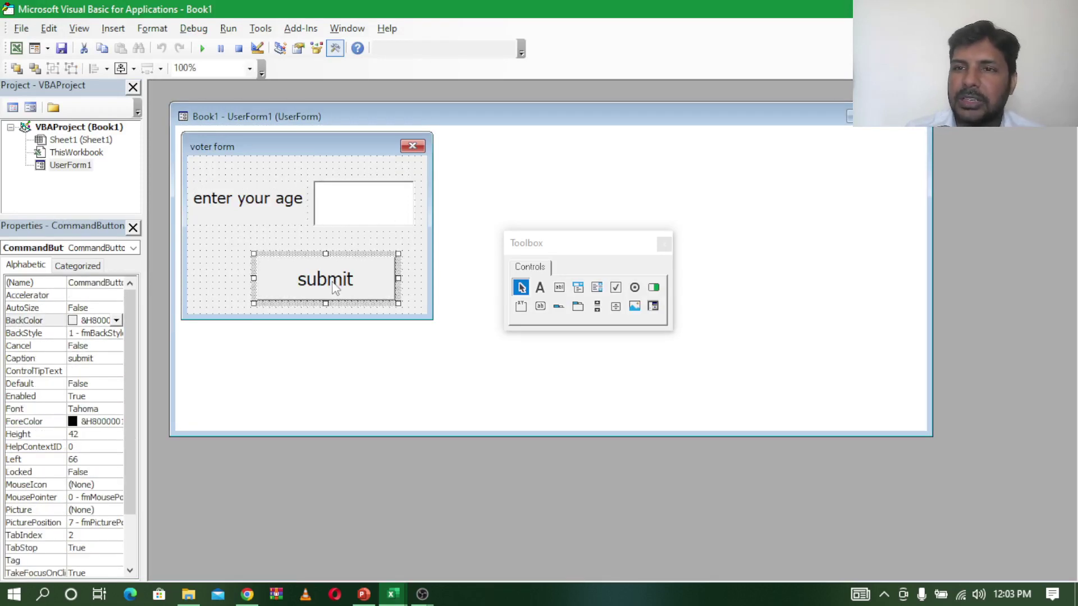